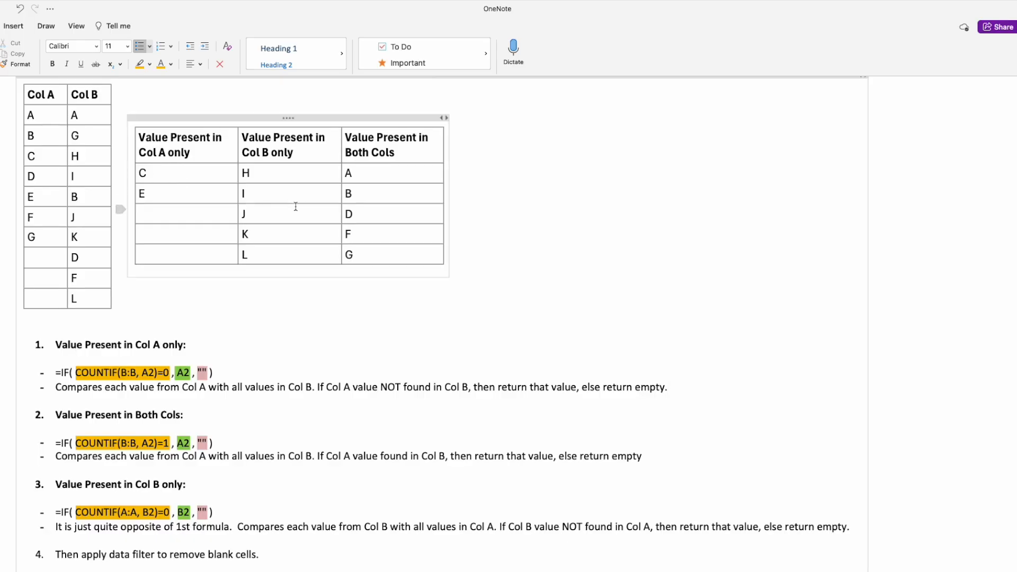
Review the comparison table and step through each part of the Col A-only formula =IF(COUNTIF(B:B, A2)=0, A2, "") in the notes
drag(348, 139, 395, 154)
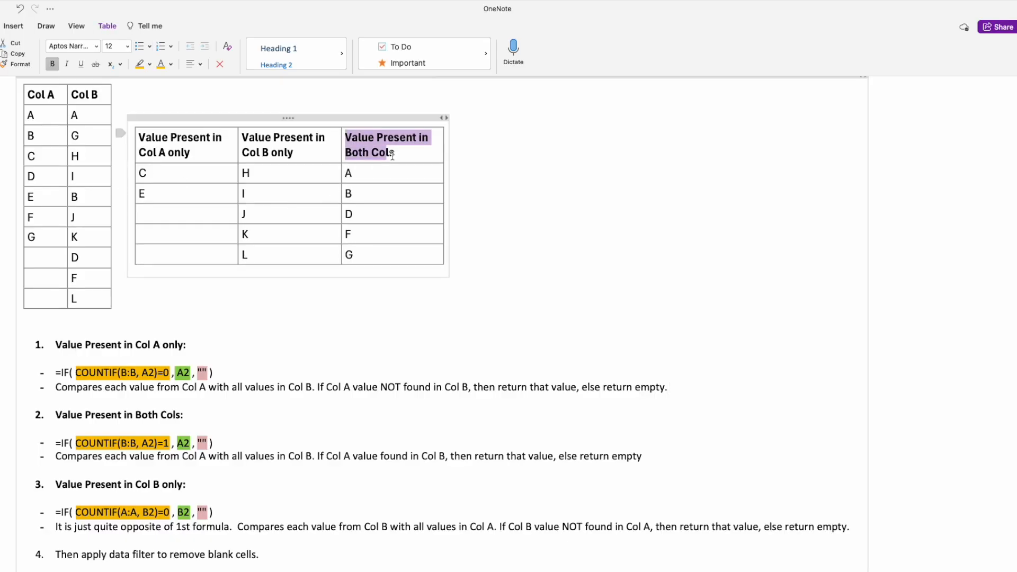
click(397, 154)
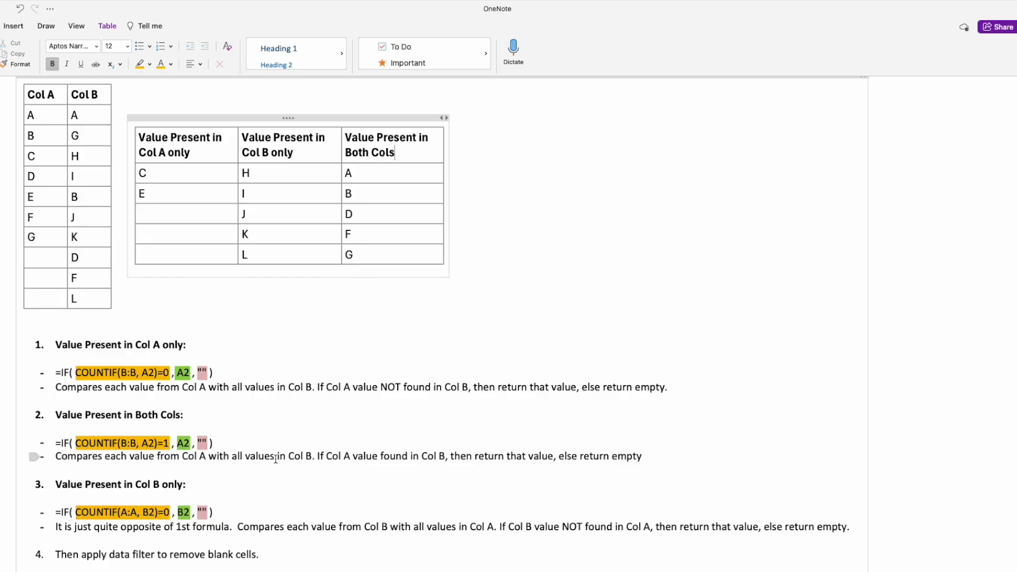
click(265, 330)
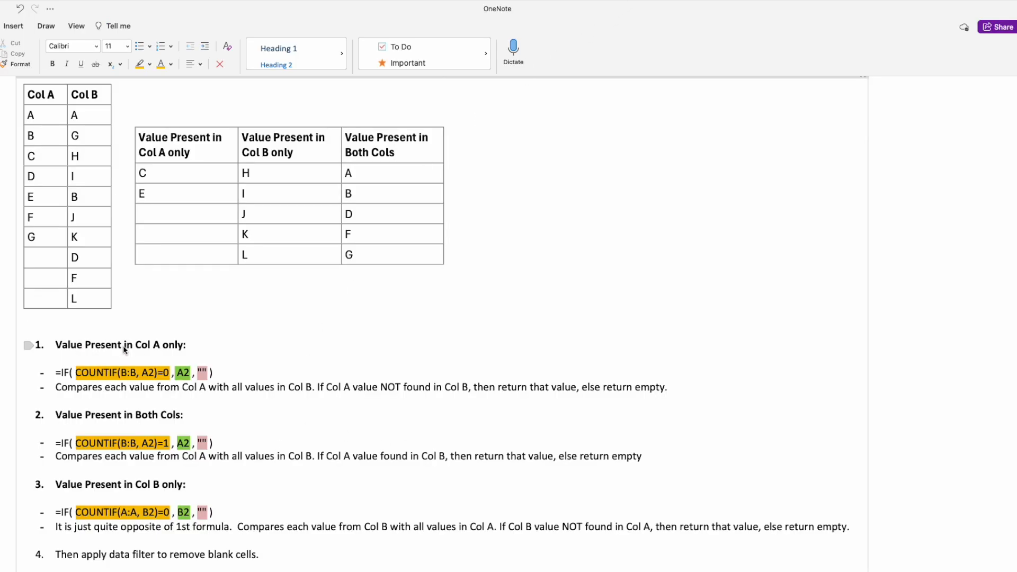
click(169, 373)
key(shift+Right)
key(shift+Right)
key(shift+Right)
key(Right)
key(Right)
key(Right)
key(shift+Right)
key(shift+Right)
key(shift+Right)
key(Right)
key(Left)
key(shift+Right)
key(shift+Right)
key(shift+Right)
key(shift+Right)
key(shift+Right)
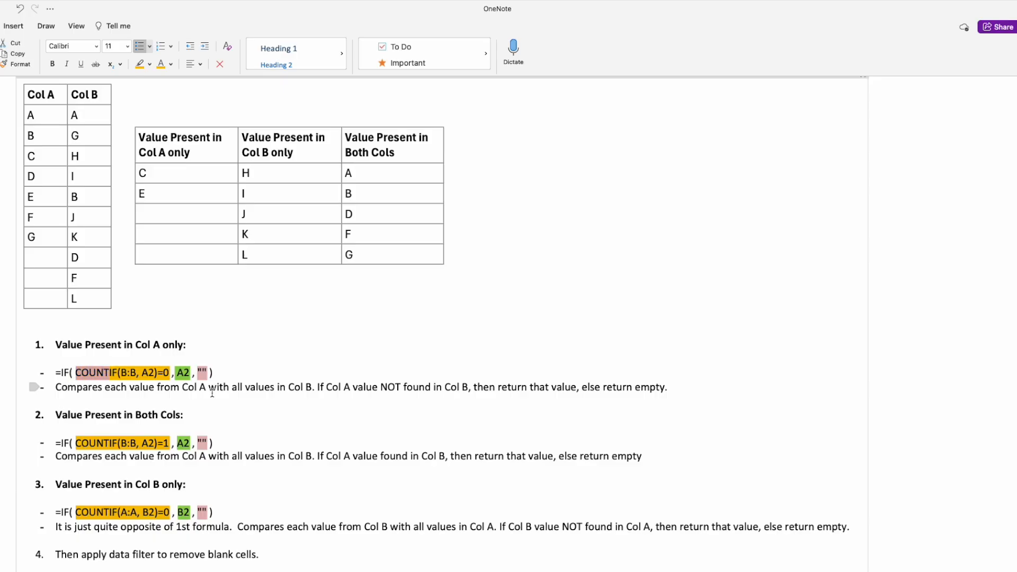
key(shift+Right)
key(shift+Right)
key(shift+Right)
key(shift+Right)
key(Right)
key(shift+Right)
key(shift+Right)
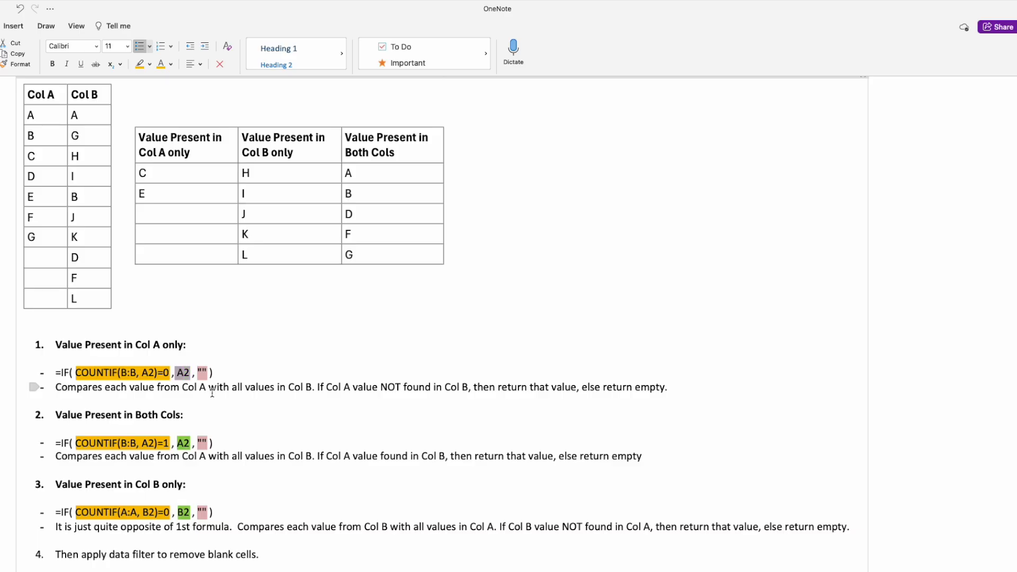
key(Left)
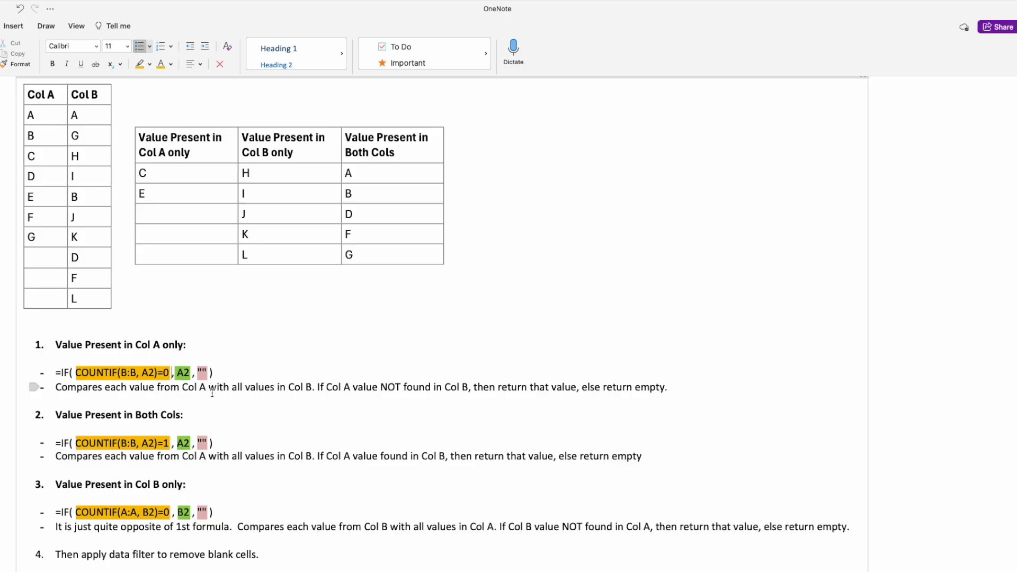
key(Right)
key(Right)
key(shift+Right)
key(shift+Right)
key(Left)
key(Left)
key(Left)
key(Left)
key(Left)
key(Left)
key(Left)
key(Left)
key(Left)
key(Left)
key(Left)
key(Right)
key(shift+Left)
key(Right)
key(Right)
key(Right)
key(Right)
key(Right)
key(Right)
key(Right)
key(shift+Right)
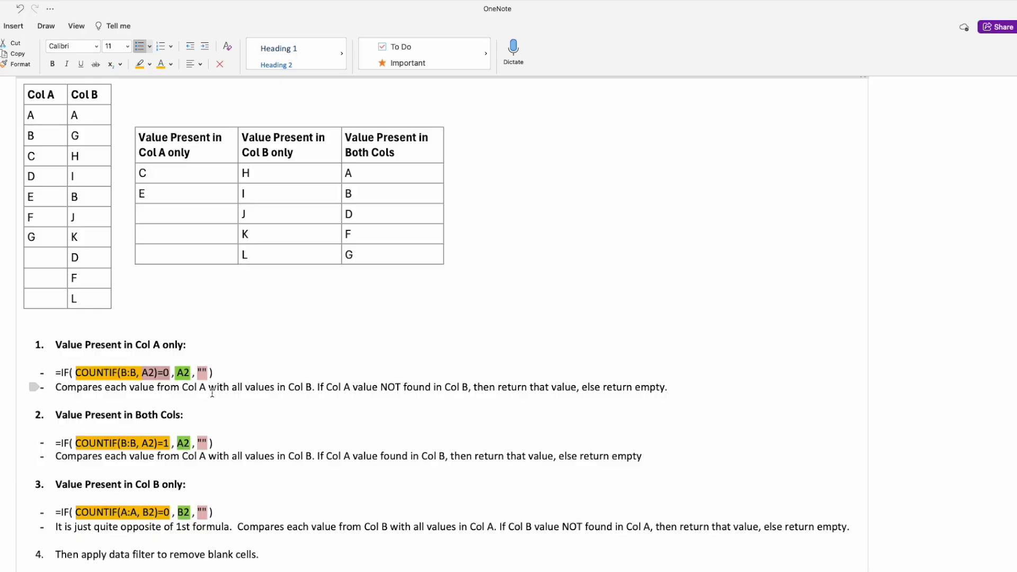
key(Right)
key(Right)
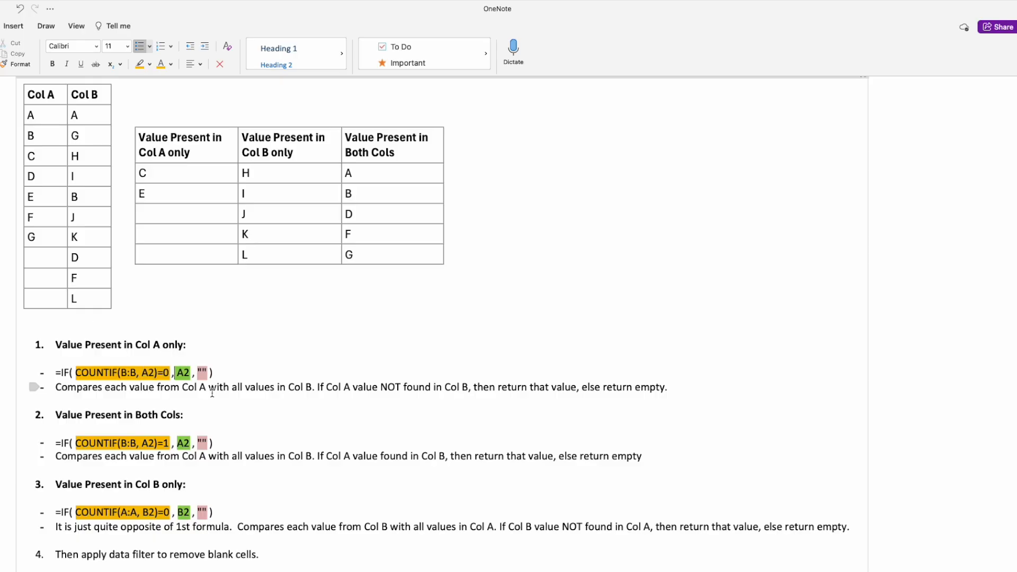
key(shift+Right)
key(shift+Right)
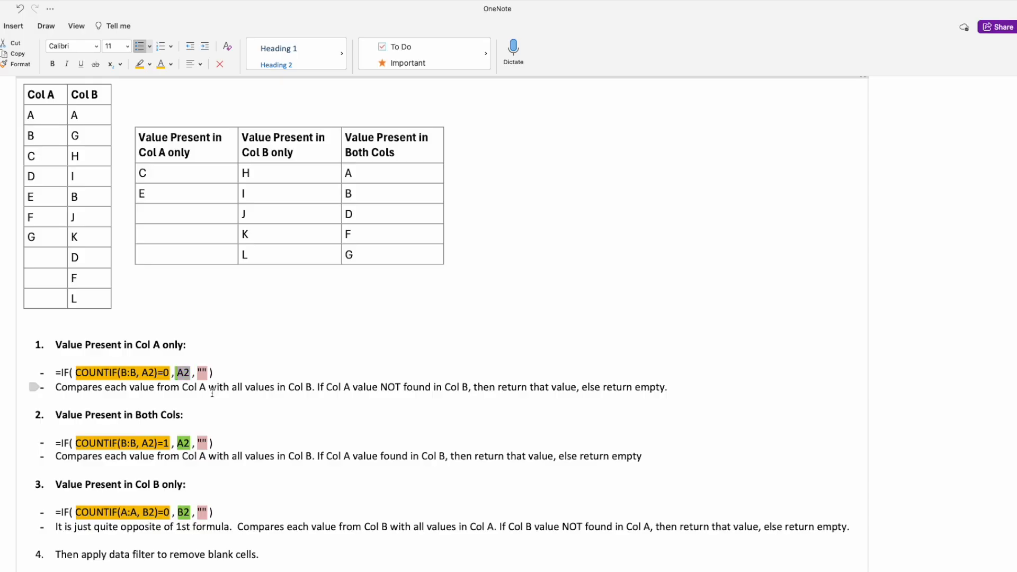
key(Right)
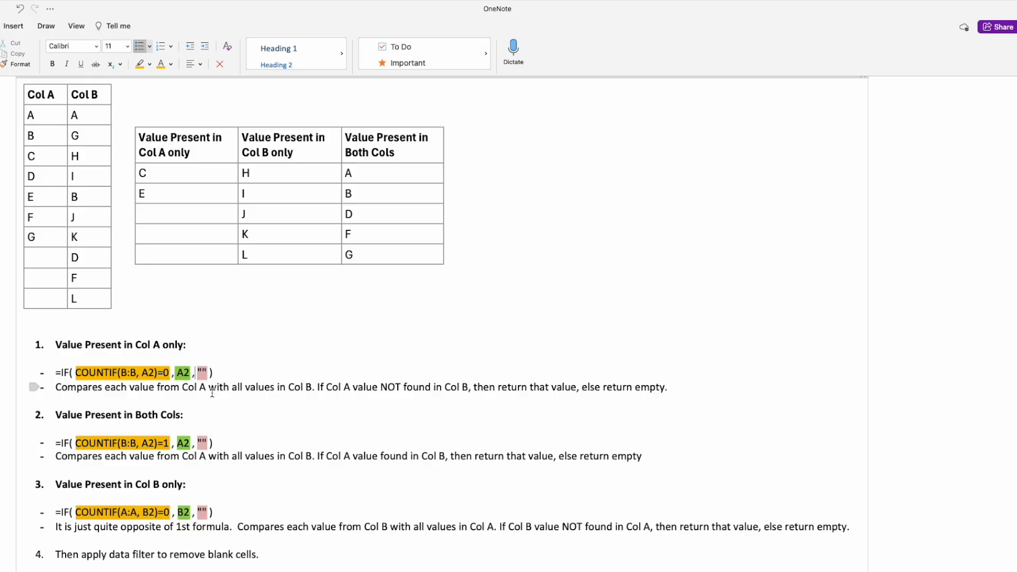
key(shift+Right)
key(shift+Right)
key(Right)
Switch to the Excel workbook and start a formula in C2 using IF with COUNTIF()=0, A2 and an empty string
key(super+Tab)
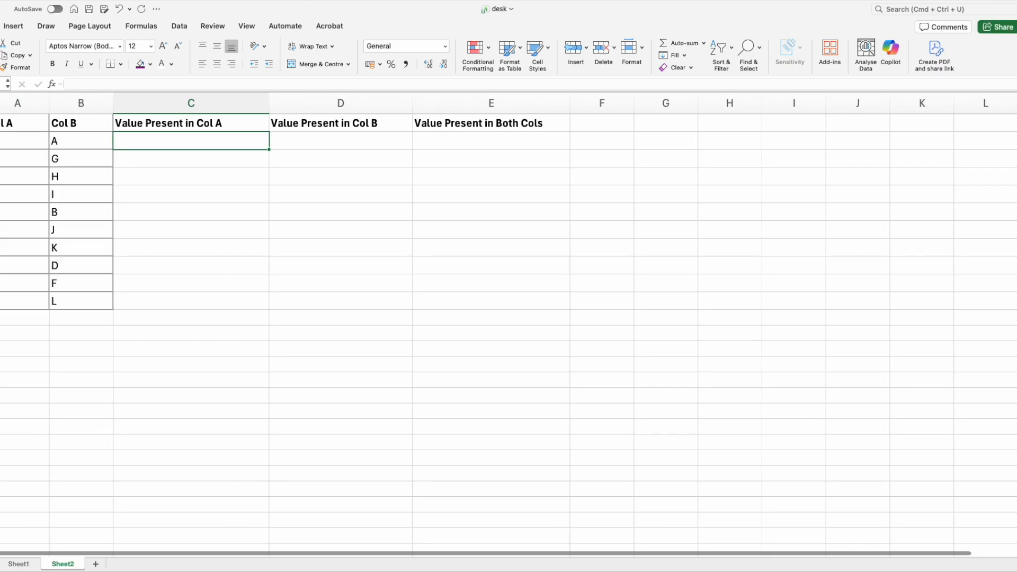
drag(302, 9, 323, 12)
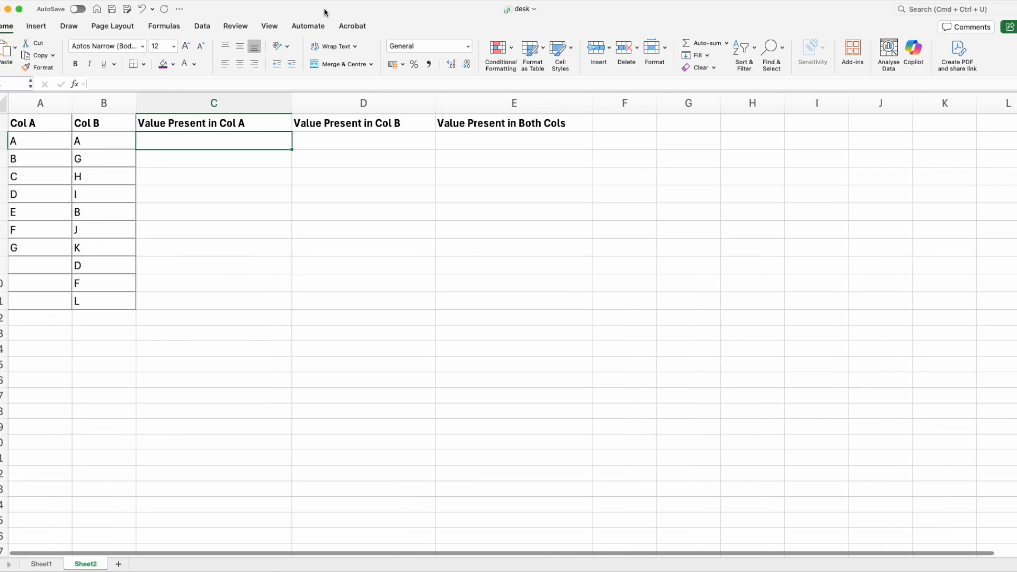
click(260, 158)
click(243, 143)
text(=)
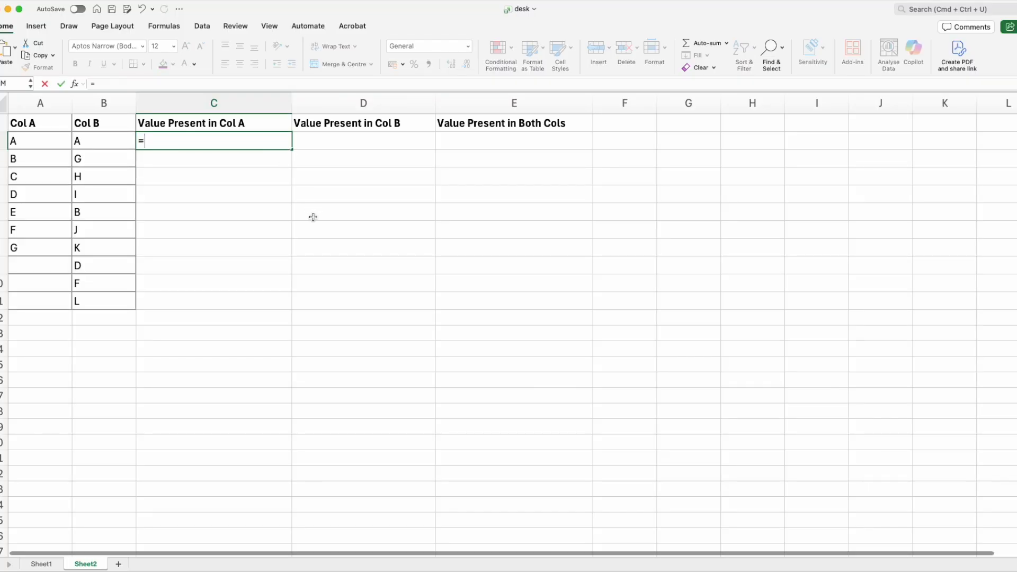
text(IF)
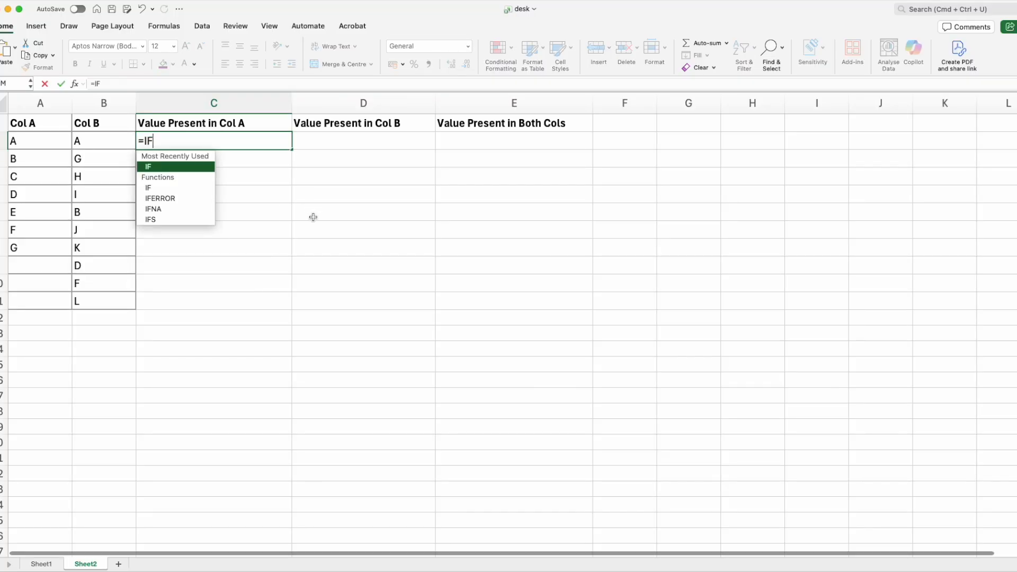
text(())
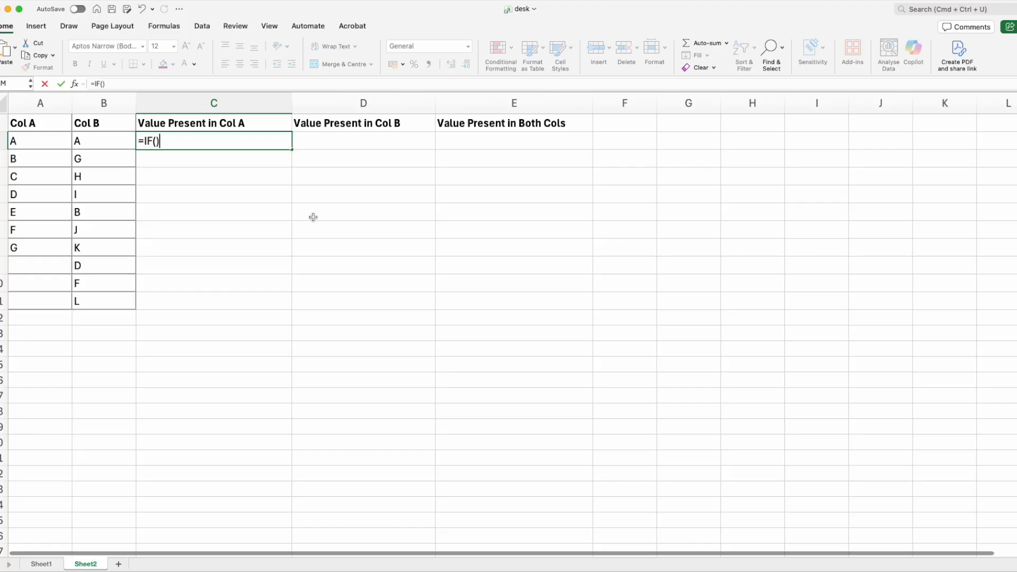
key(Return)
key(Return)
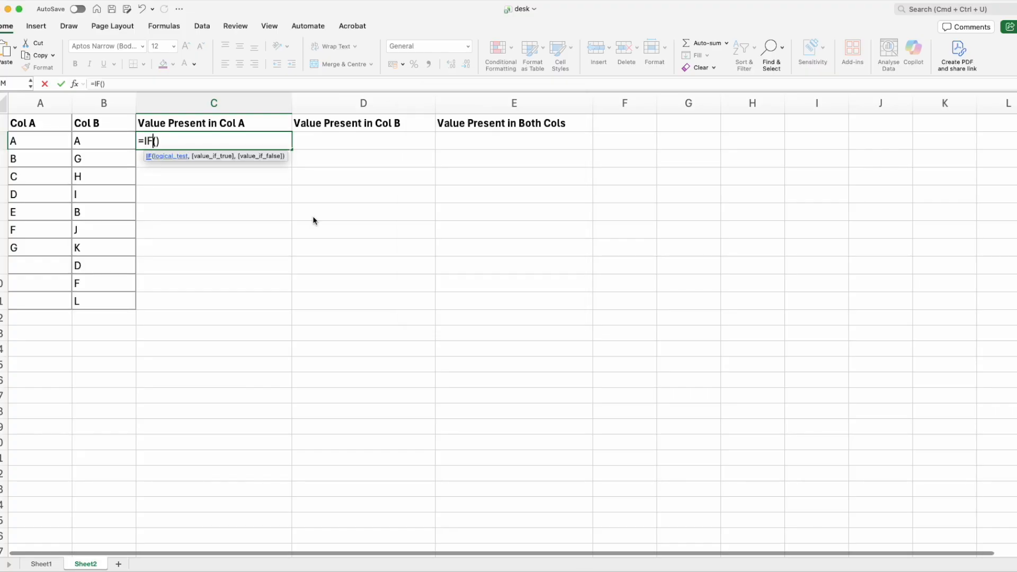
text(COUNTI)
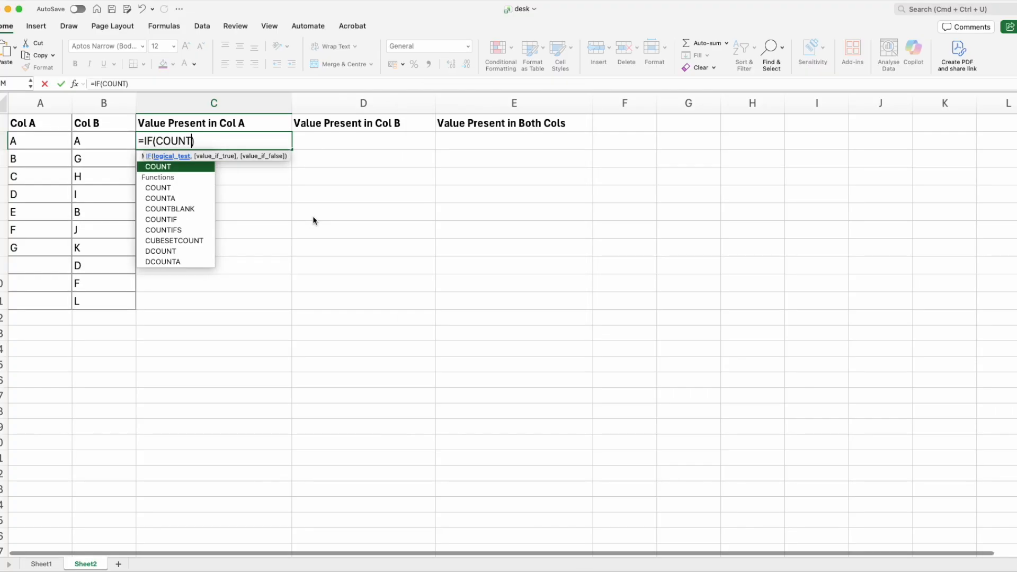
text(F())
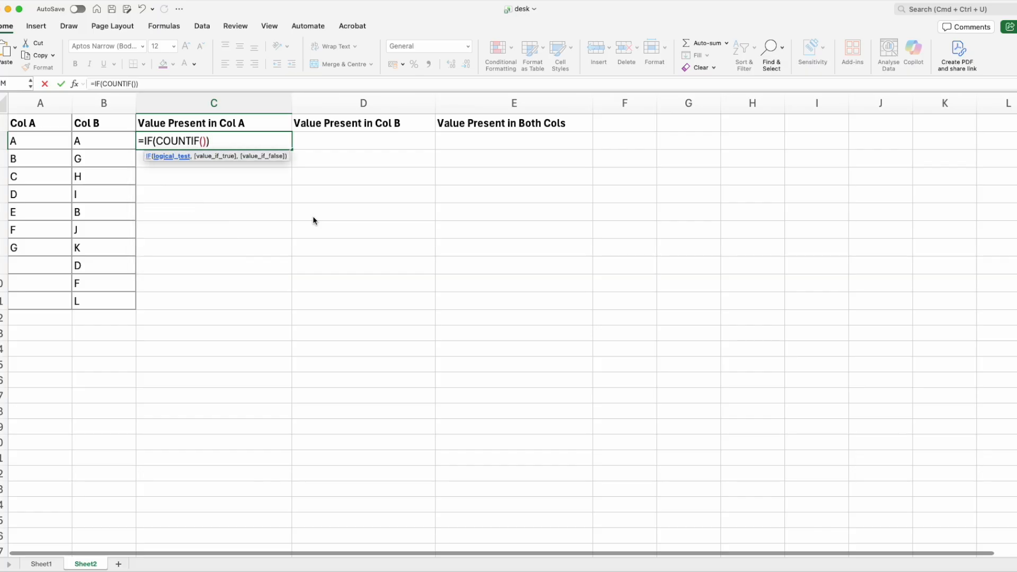
text(=0,)
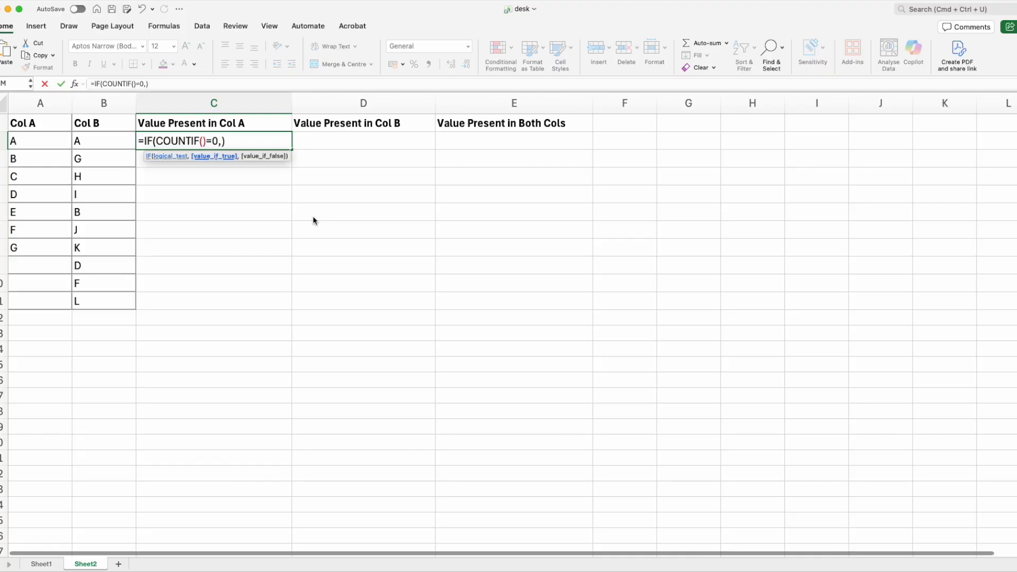
text(A)
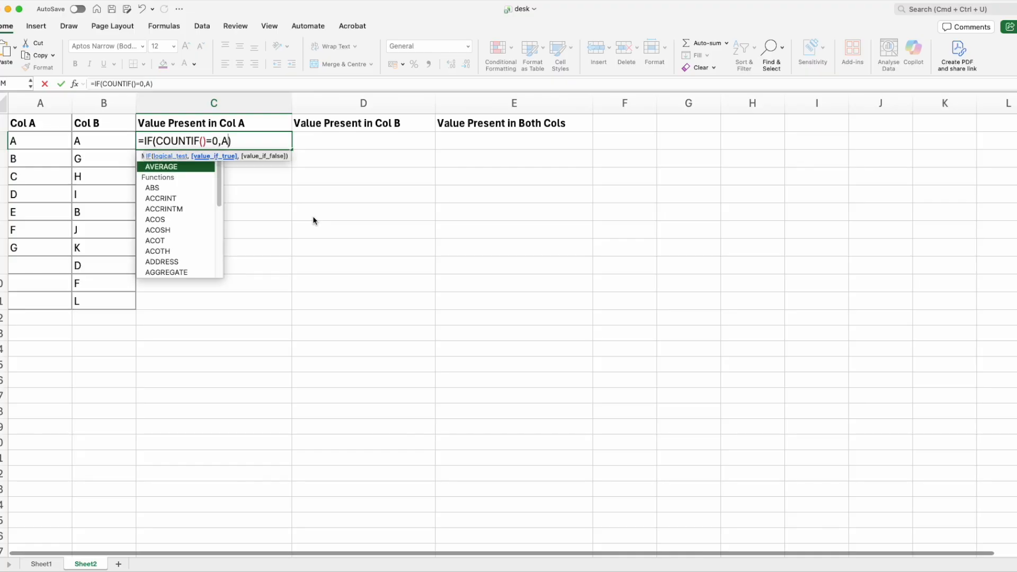
text(2,)
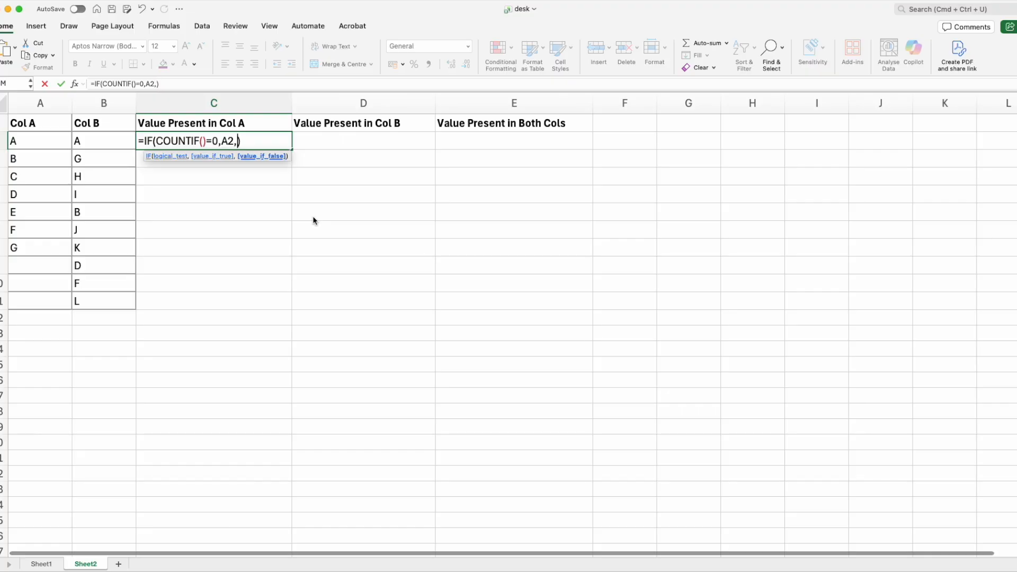
text("")
Fill in COUNTIF's arguments as B:B and A2, completing =IF(COUNTIF(B:B,A2)=0,A2,"") in C2
key(Left)
key(Left)
key(Left)
key(Left)
key(Left)
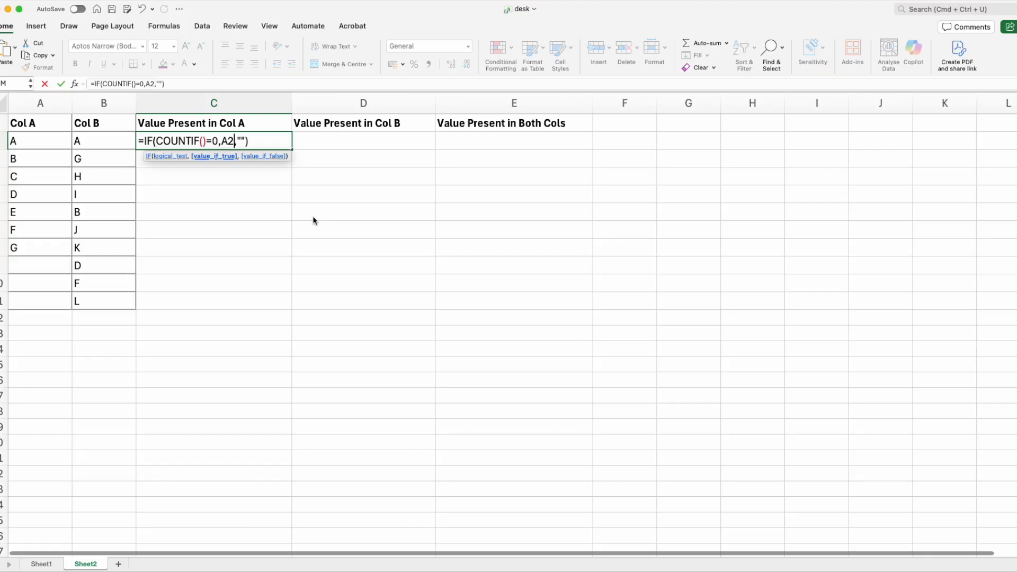
key(Left)
key(Left)
key(Left)
key(Left)
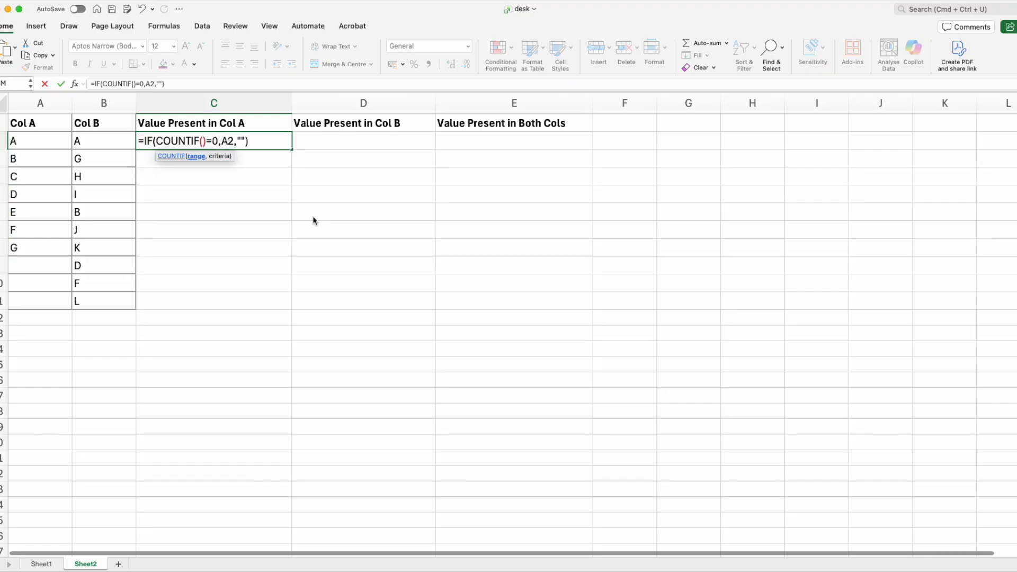
text(B:)
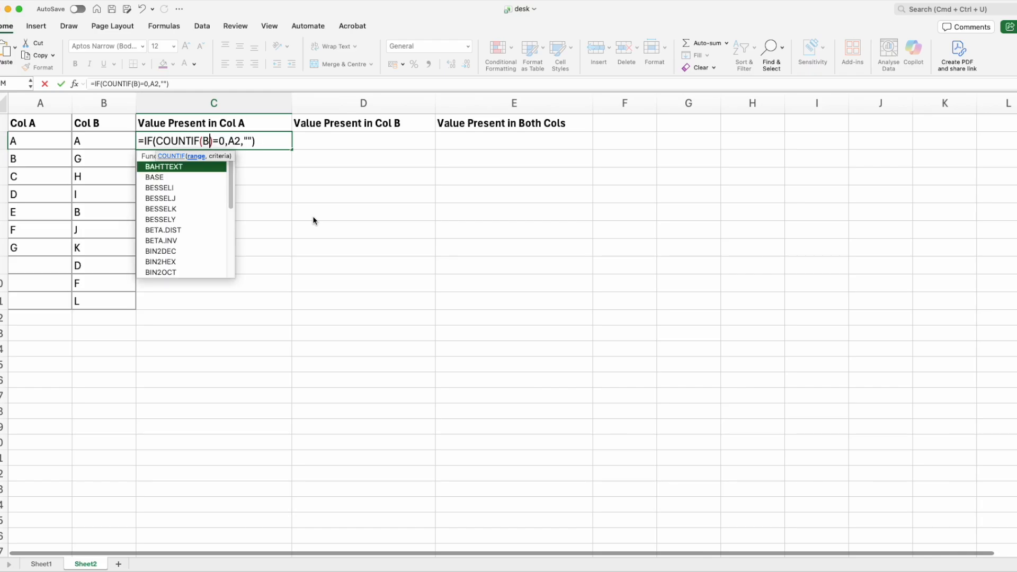
text(B)
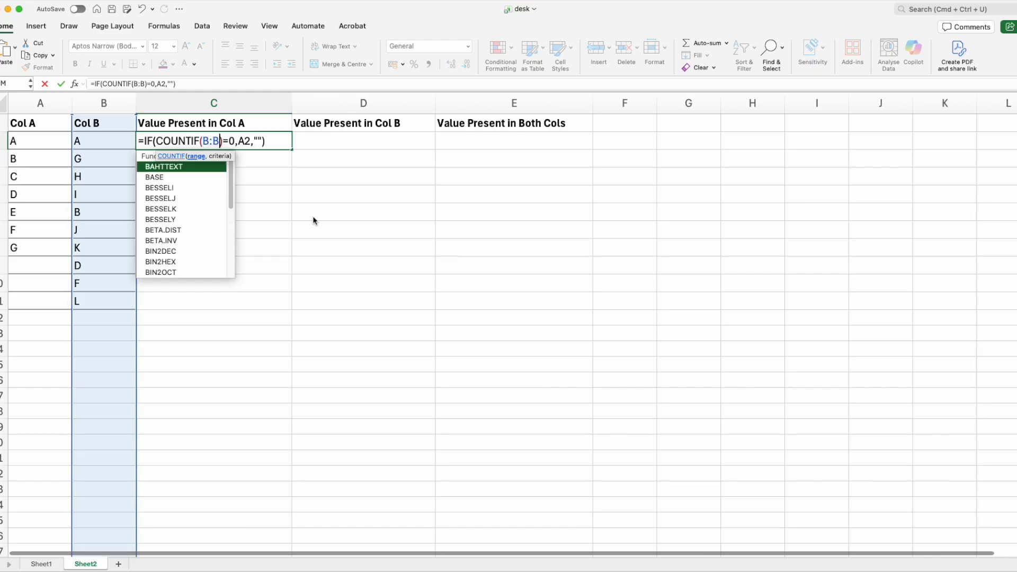
text(,)
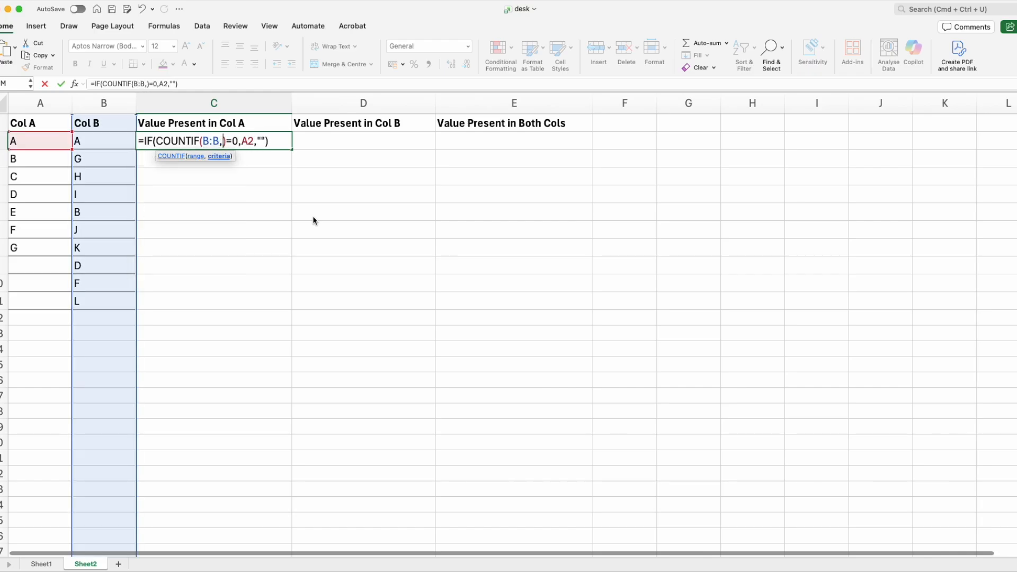
text(A2)
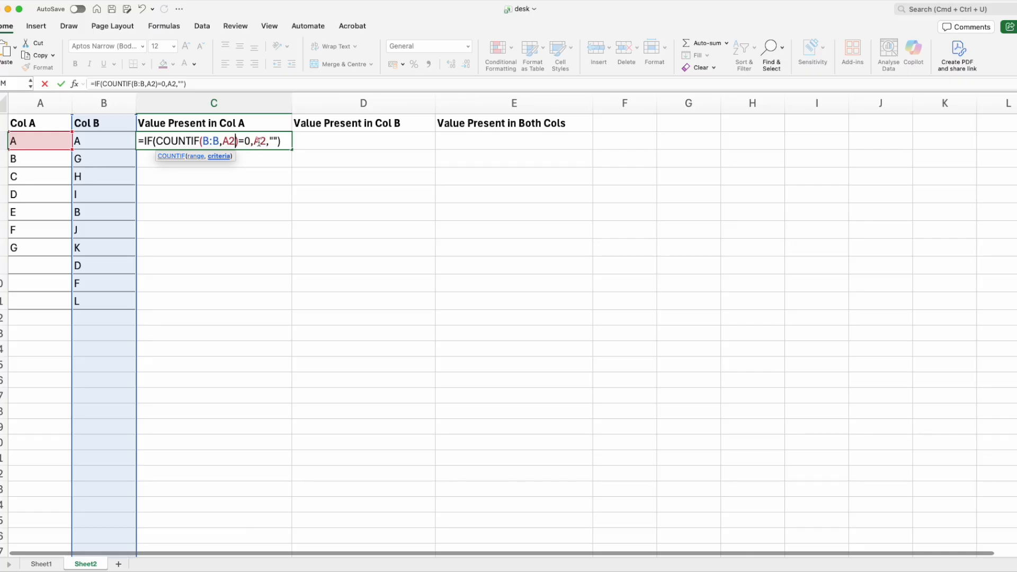
drag(254, 141, 264, 142)
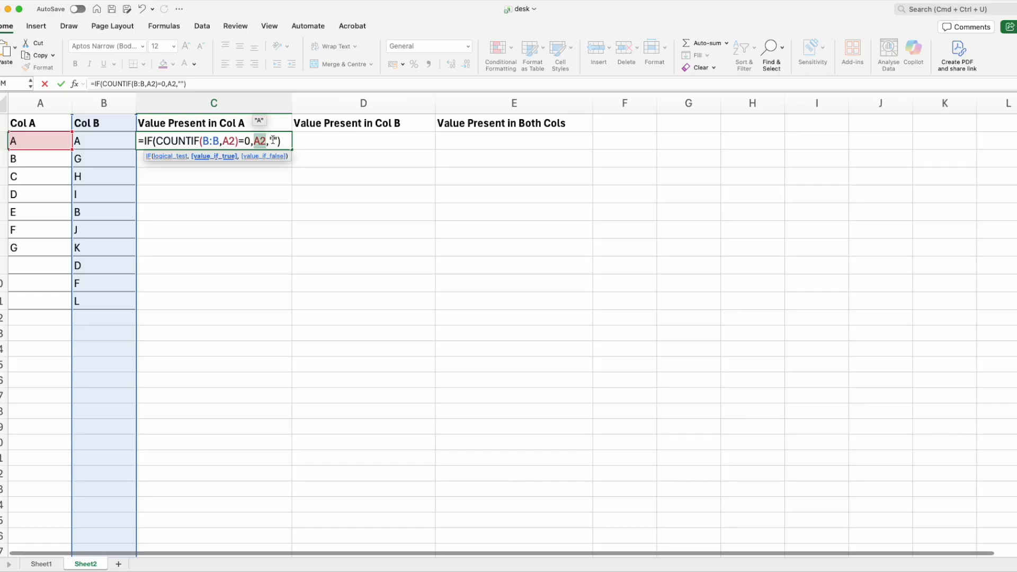
click(273, 140)
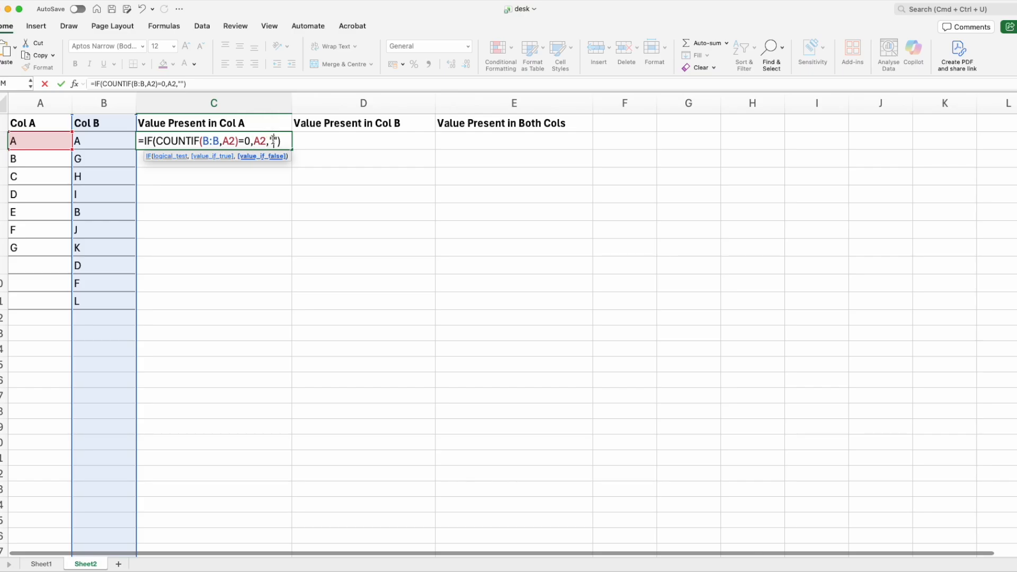
key(Return)
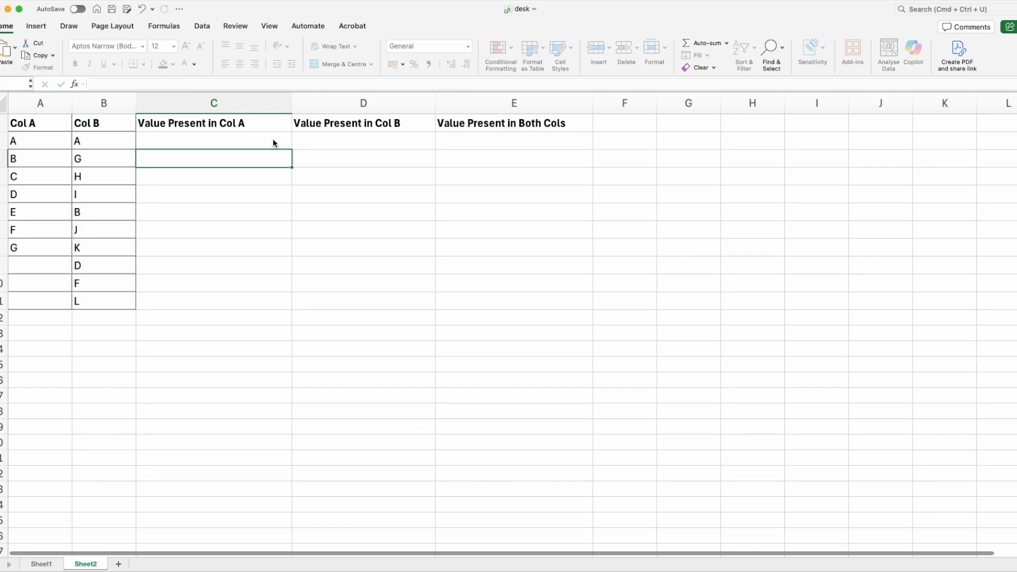
Copy the C2 formula down column C through row 8
key(Up)
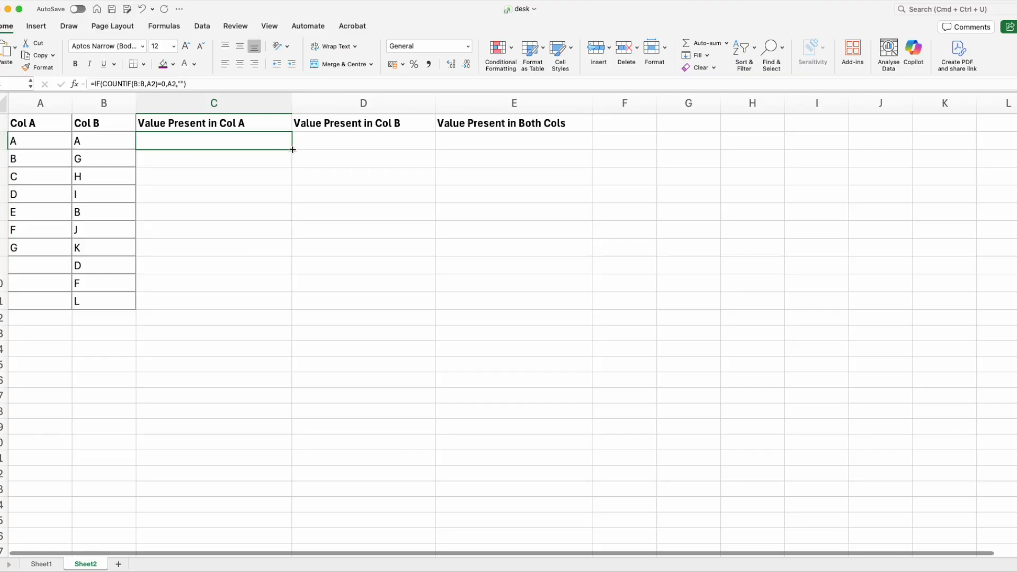
drag(293, 150, 290, 257)
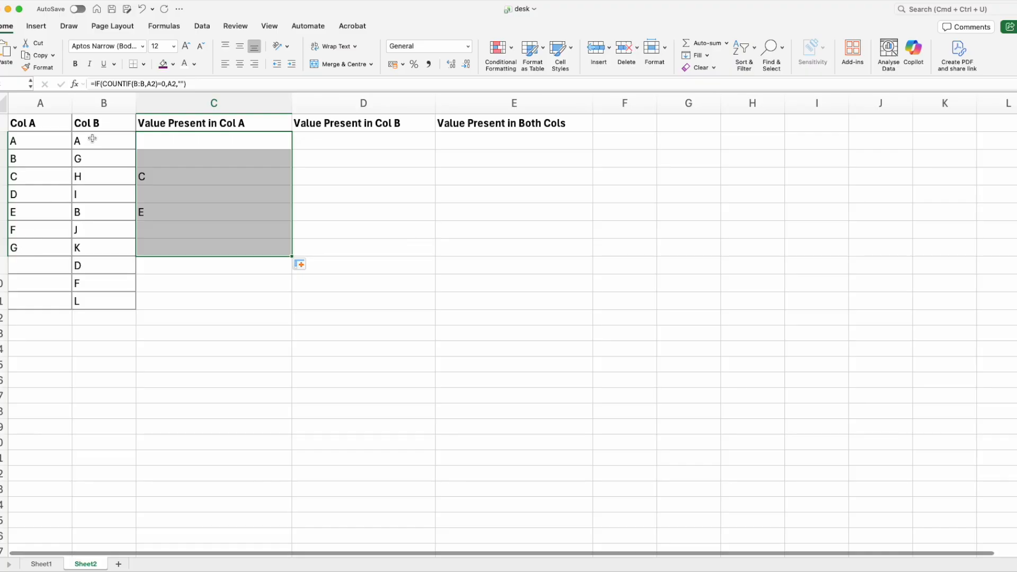
click(221, 338)
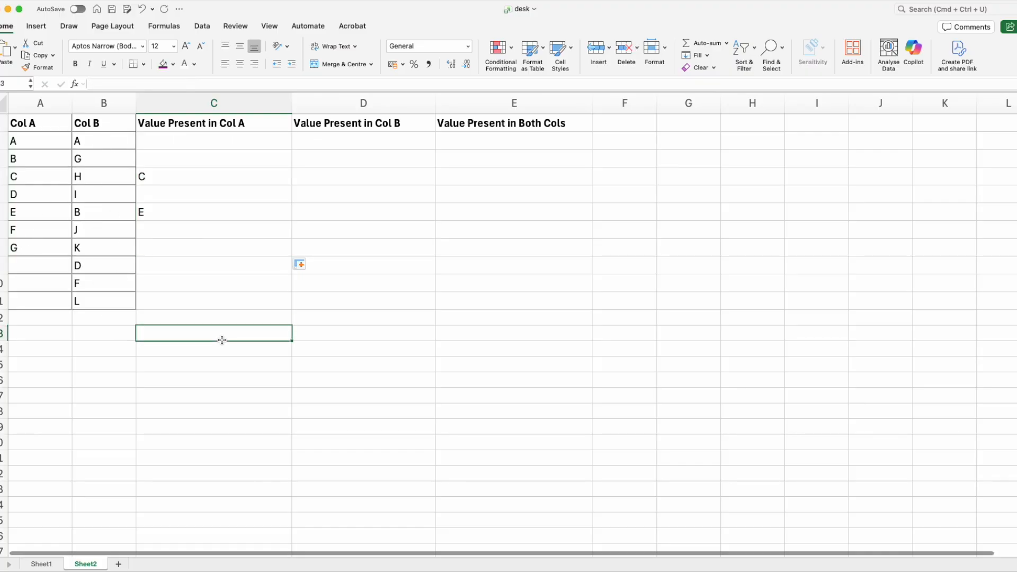
Inspect the copied formulas in column C and the Col A and Col B cells they reference
click(166, 177)
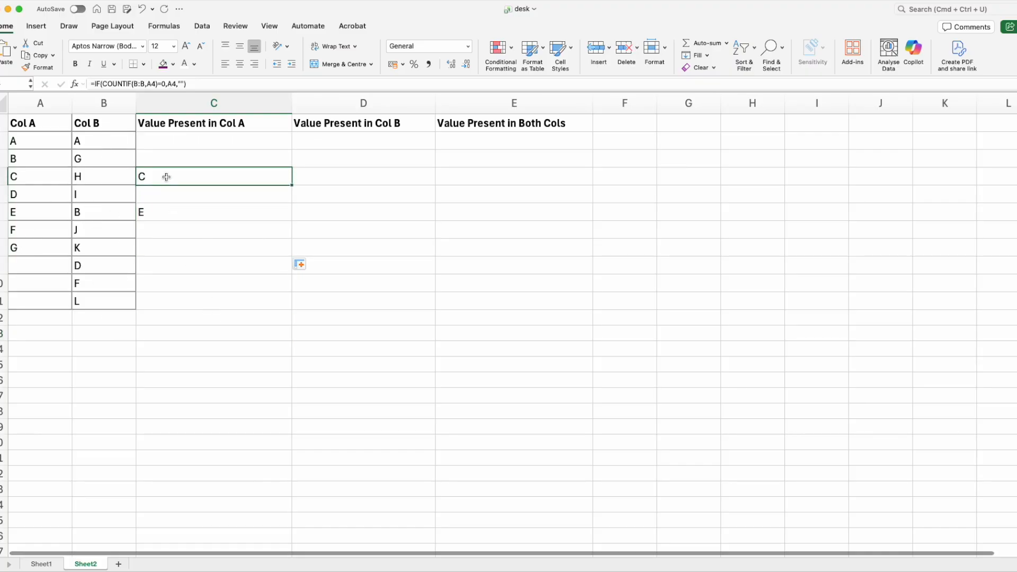
click(191, 146)
click(186, 158)
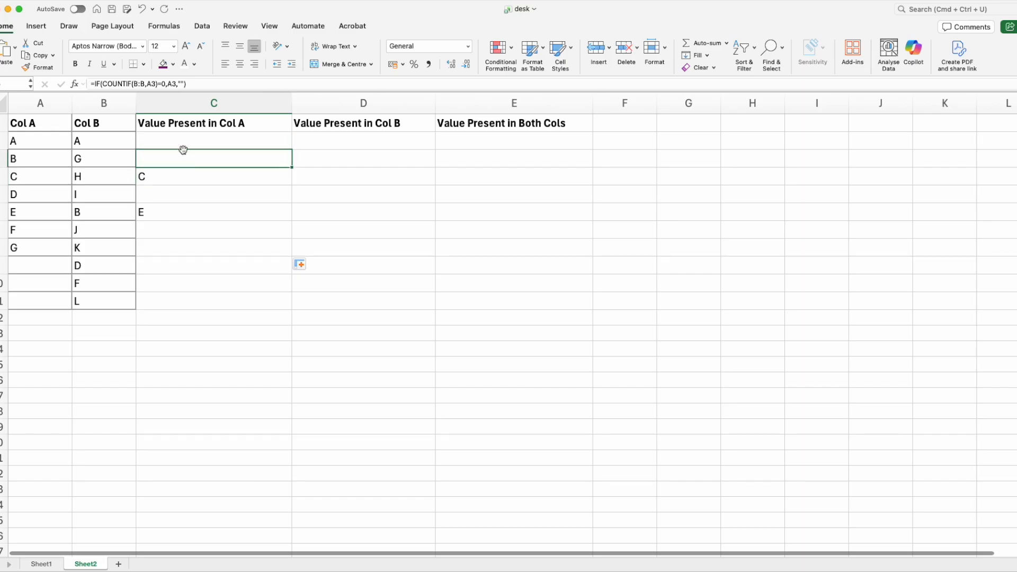
click(178, 176)
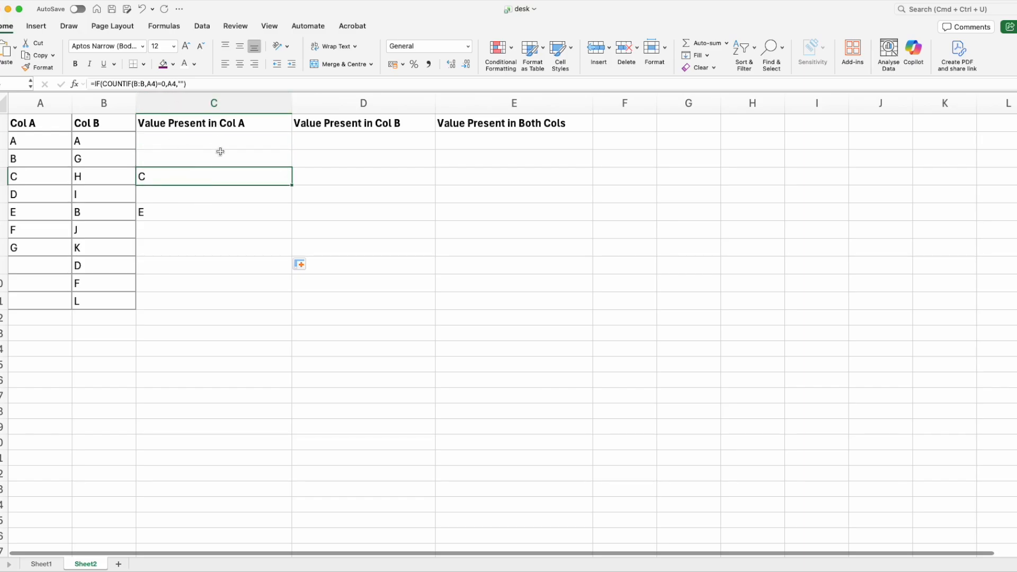
click(186, 195)
click(159, 177)
click(25, 157)
click(93, 210)
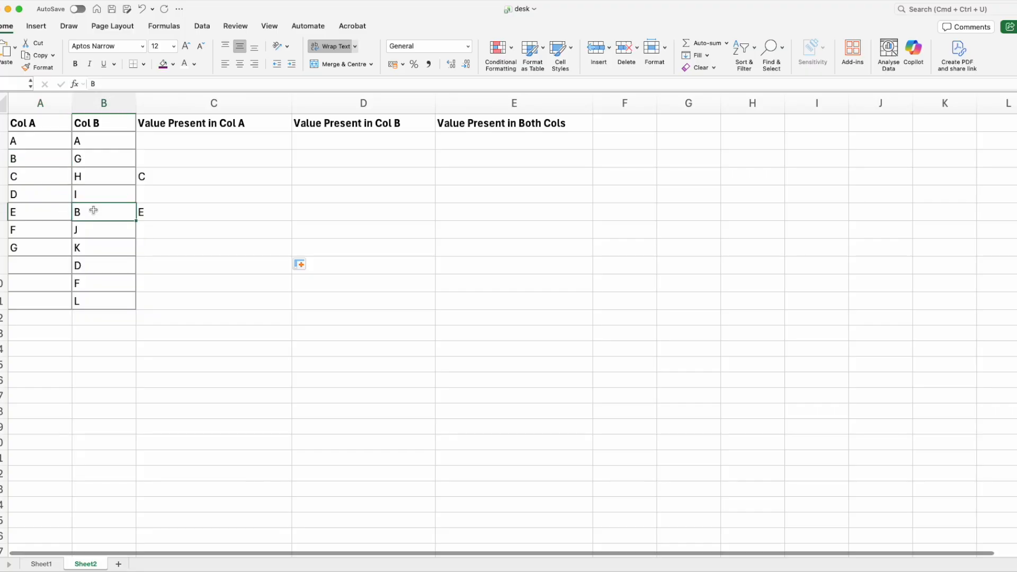
click(146, 159)
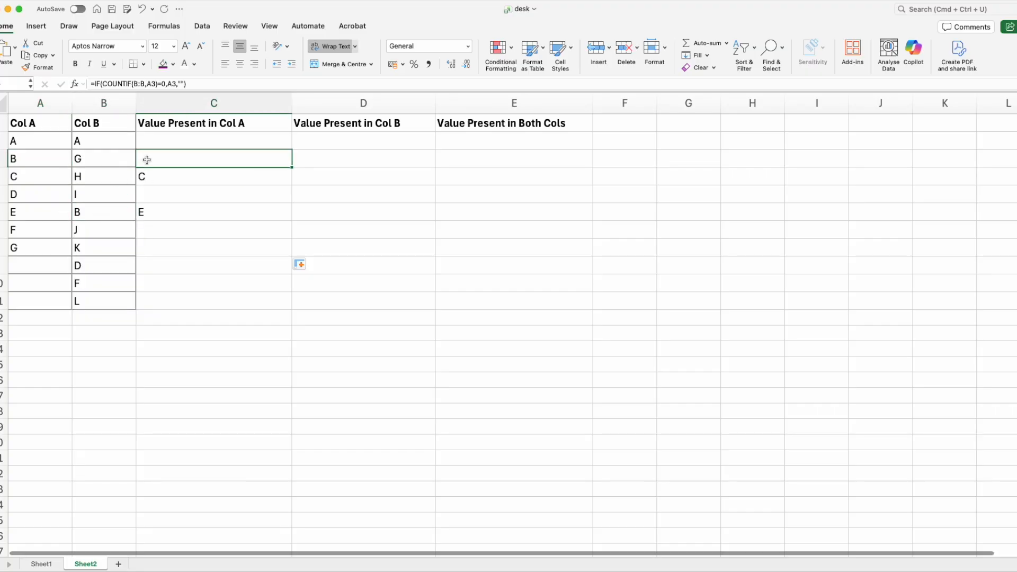
click(26, 178)
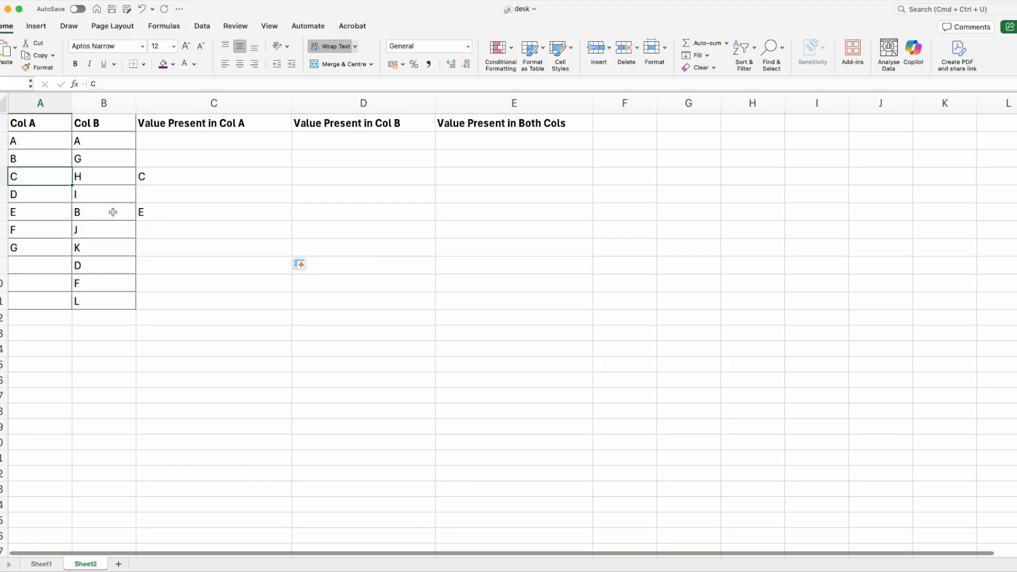
click(151, 175)
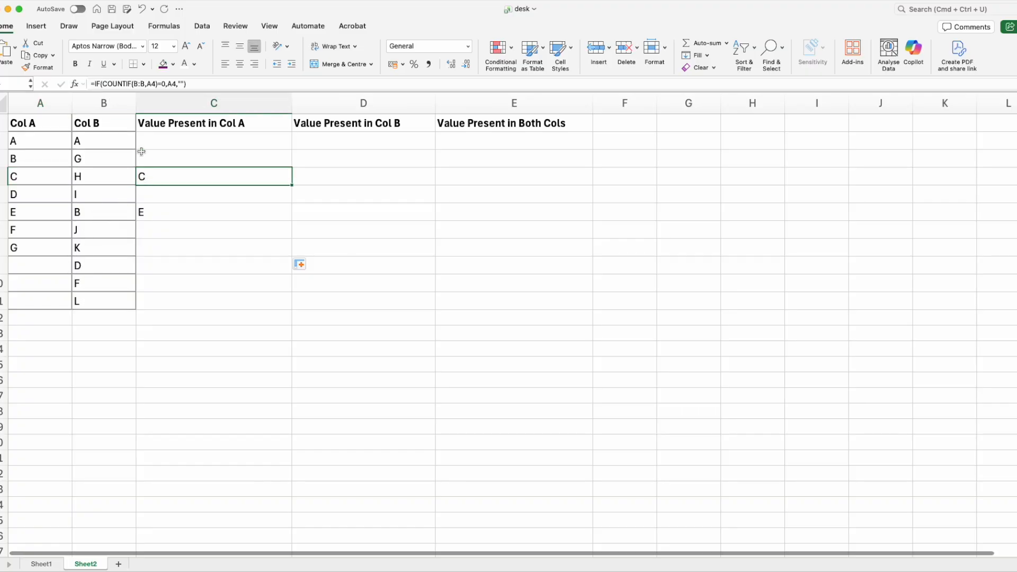
click(165, 83)
drag(133, 84, 158, 83)
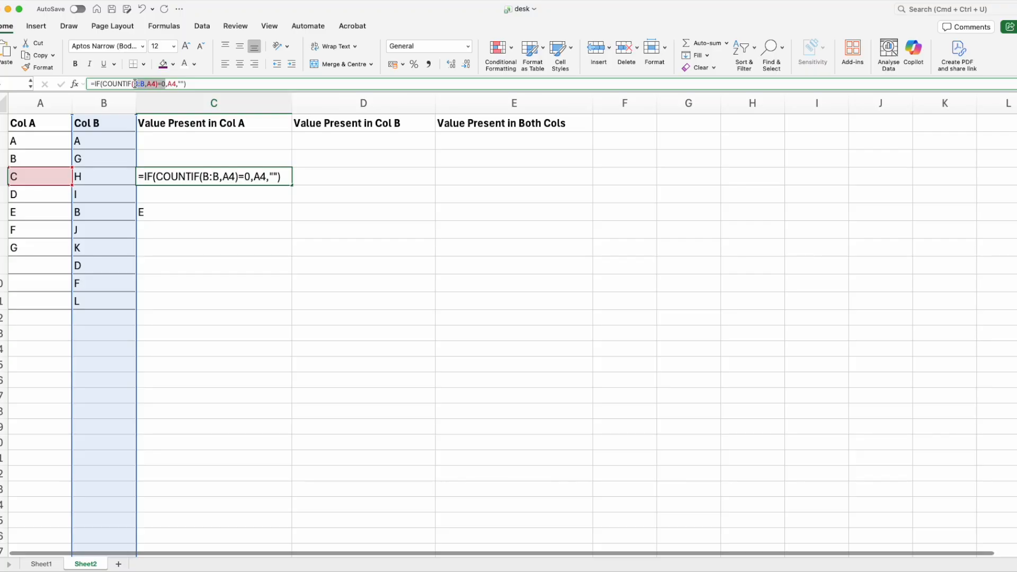
Review the notes comparing the three IF/COUNTIF formulas for Col A only, both columns and Col B only
click(172, 84)
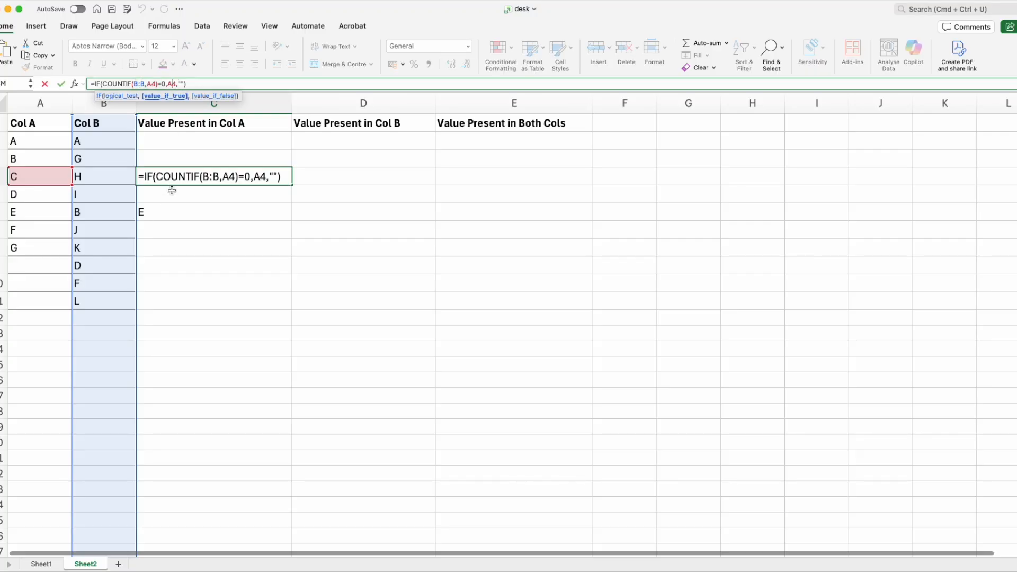
key(Escape)
click(160, 211)
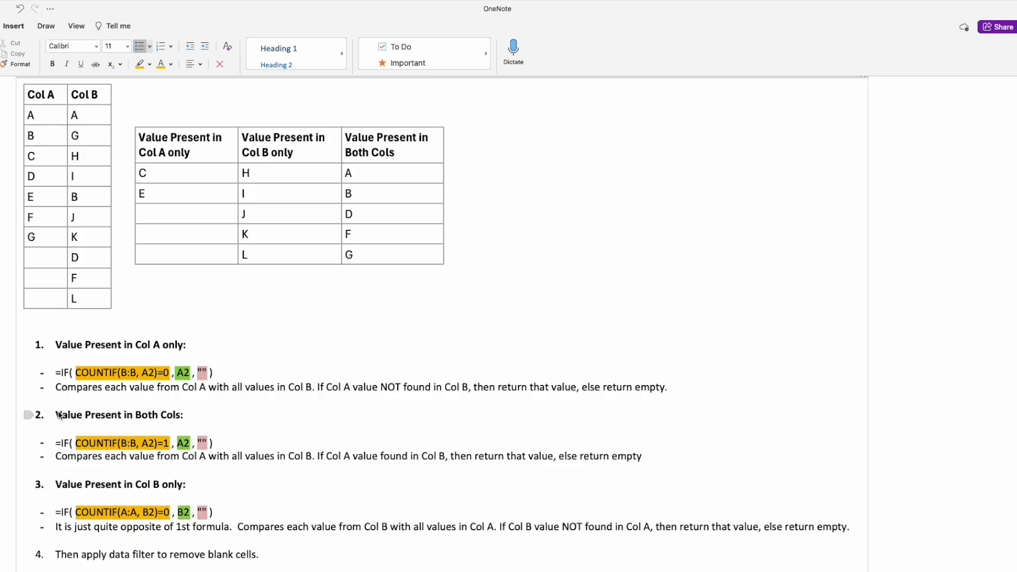
drag(57, 413, 141, 450)
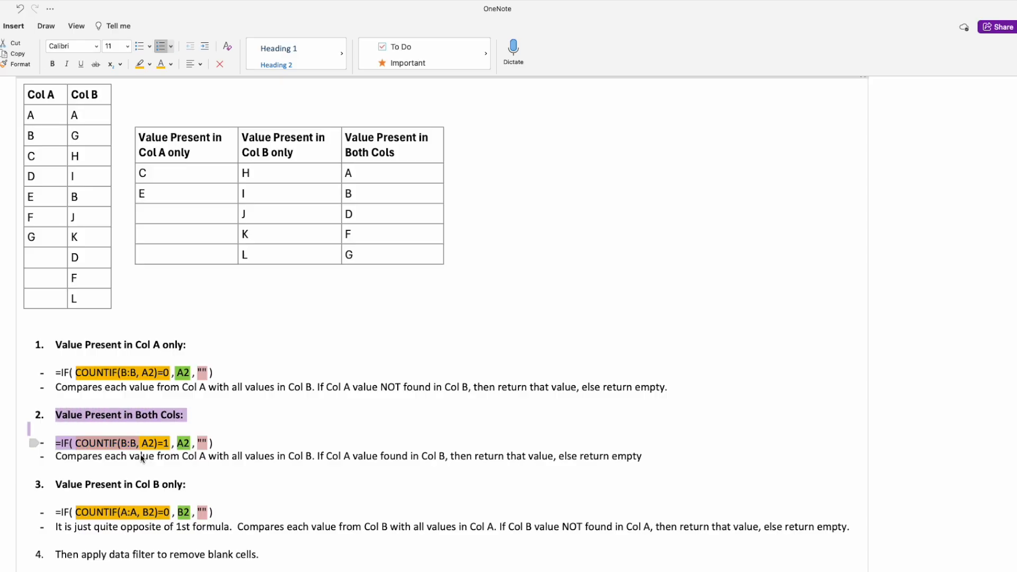
click(140, 462)
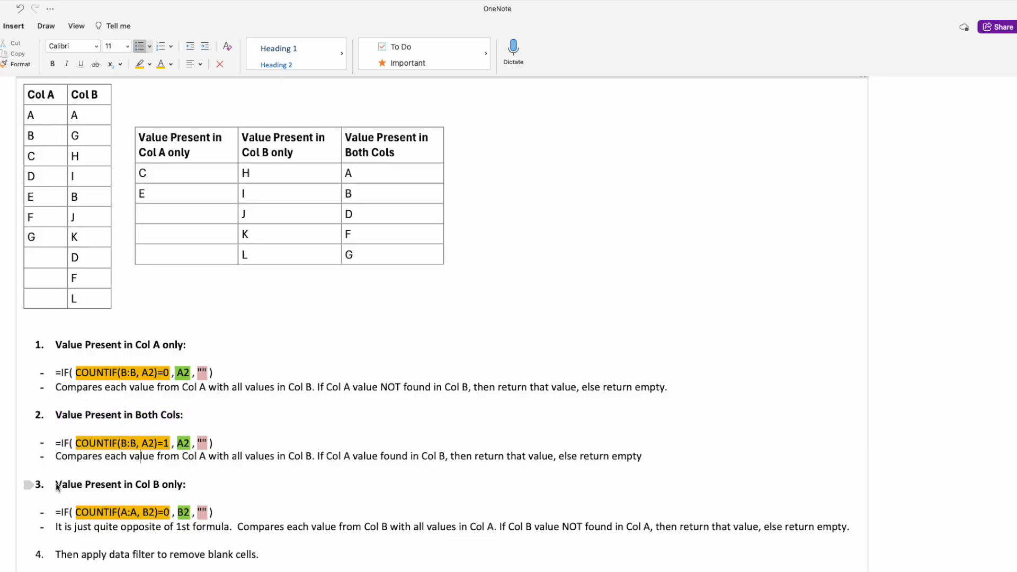
click(523, 525)
click(147, 345)
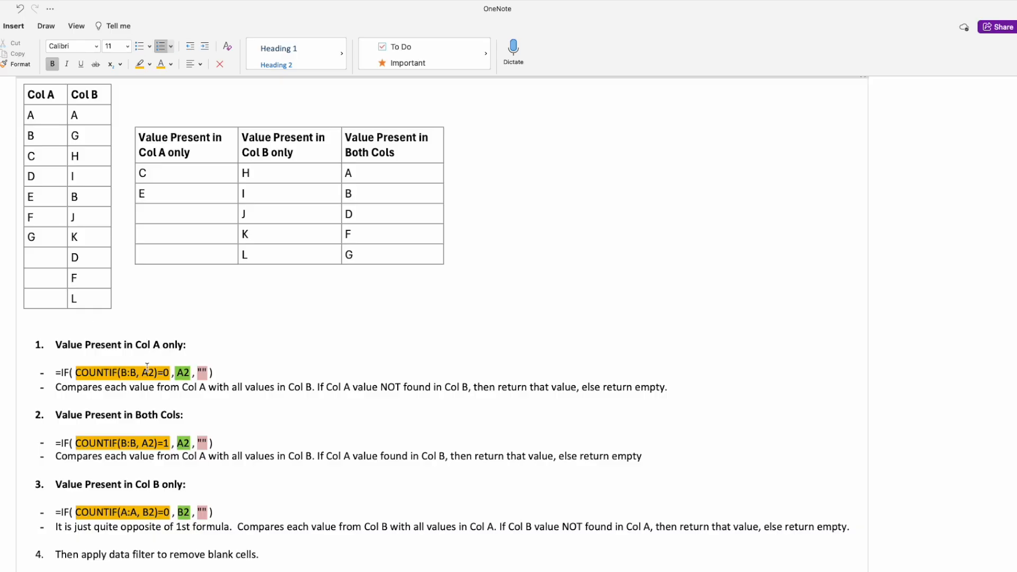
click(157, 493)
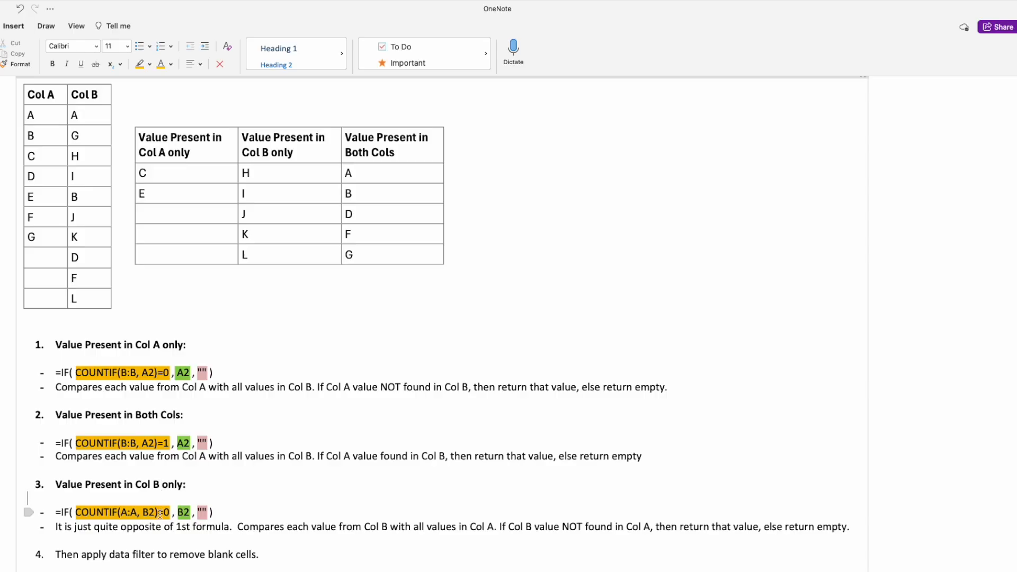
click(159, 513)
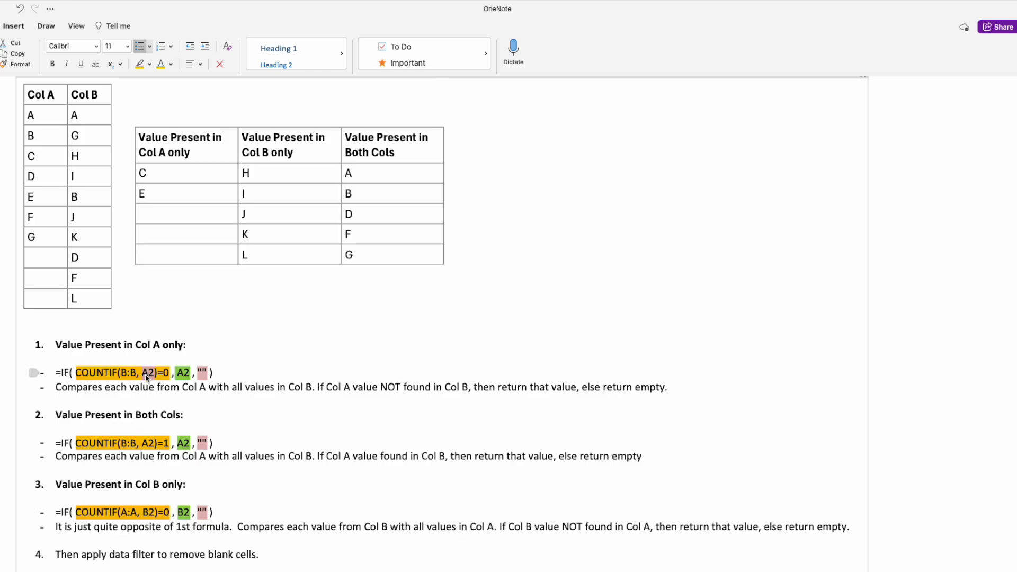
click(137, 513)
click(166, 512)
drag(157, 512, 169, 513)
double_click(183, 512)
click(206, 513)
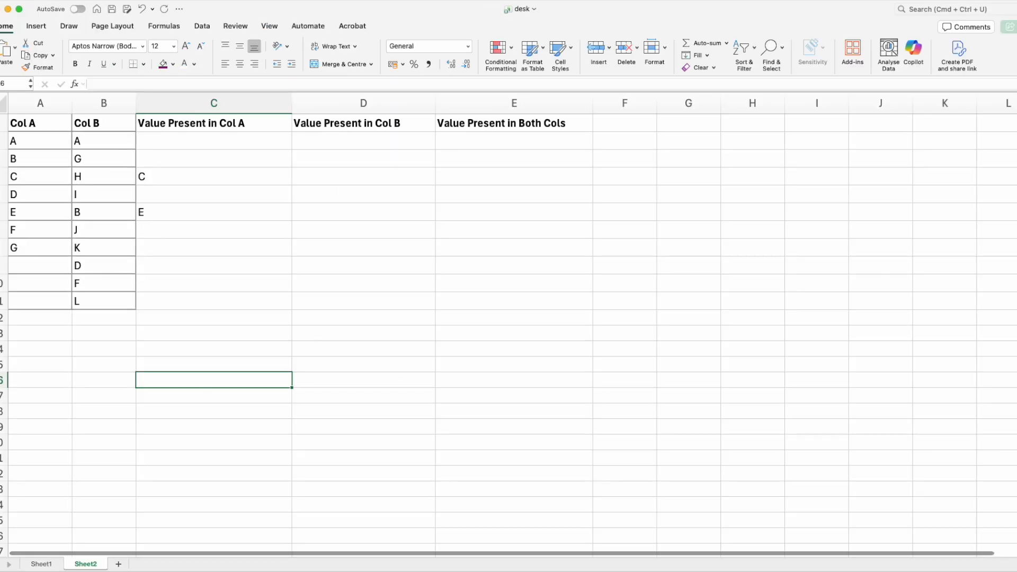
Start an IF formula in D2 with a nested COUNTIF function as its test
click(325, 142)
text(=)
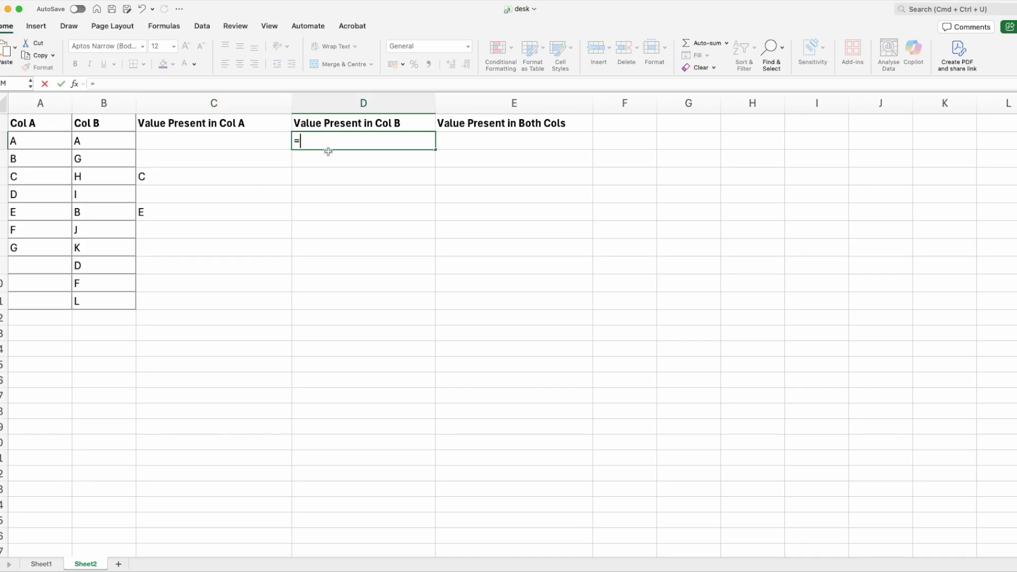
text(IF())
key(Return)
key(Return)
text(COUNTIF)
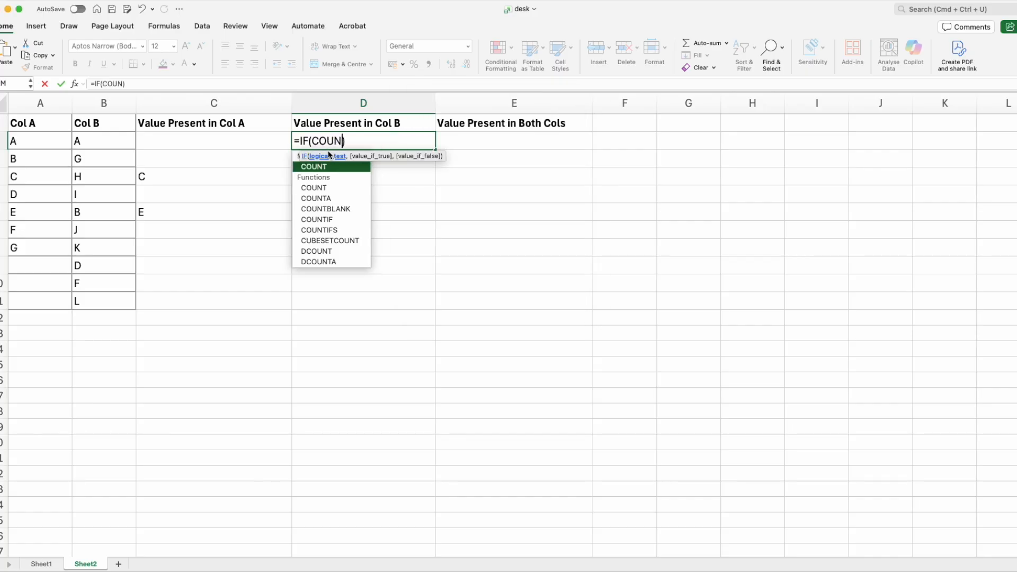
text(())
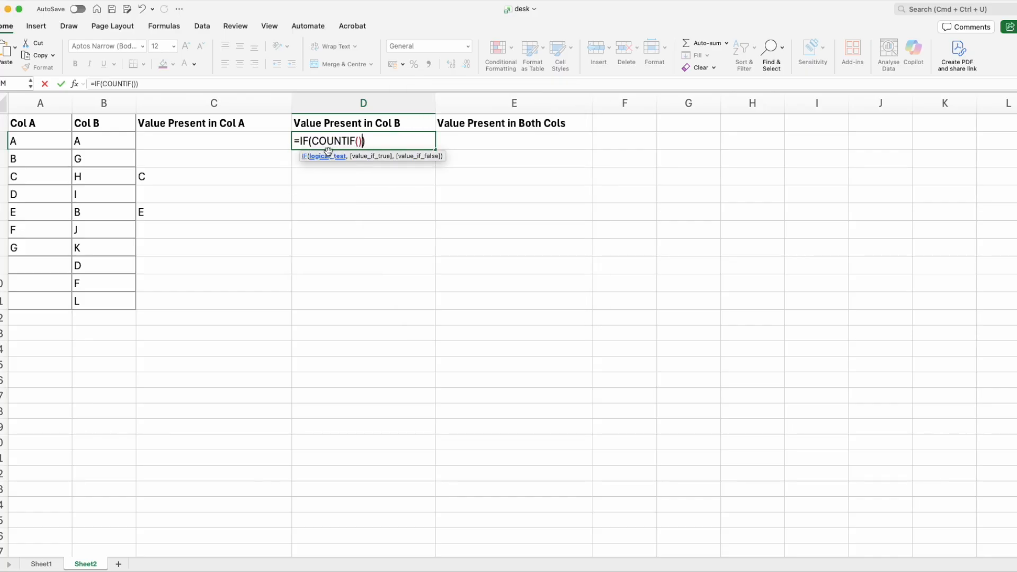
text(,B)
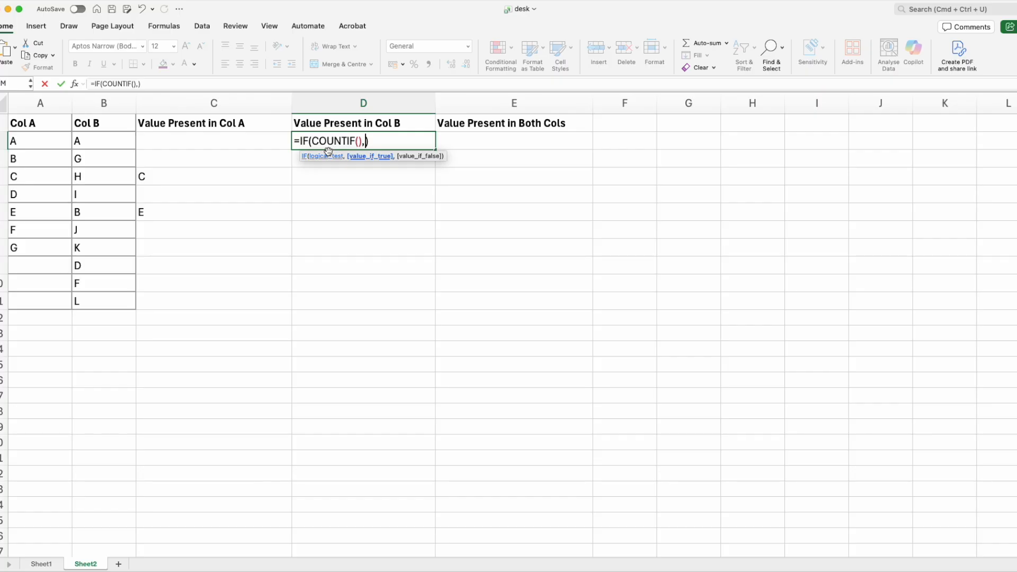
text(2,)
Add B2 and an empty string as the IF formula's remaining arguments in D2
key(BackSpace)
text("")
key(Left)
key(Left)
key(Left)
key(Left)
key(Left)
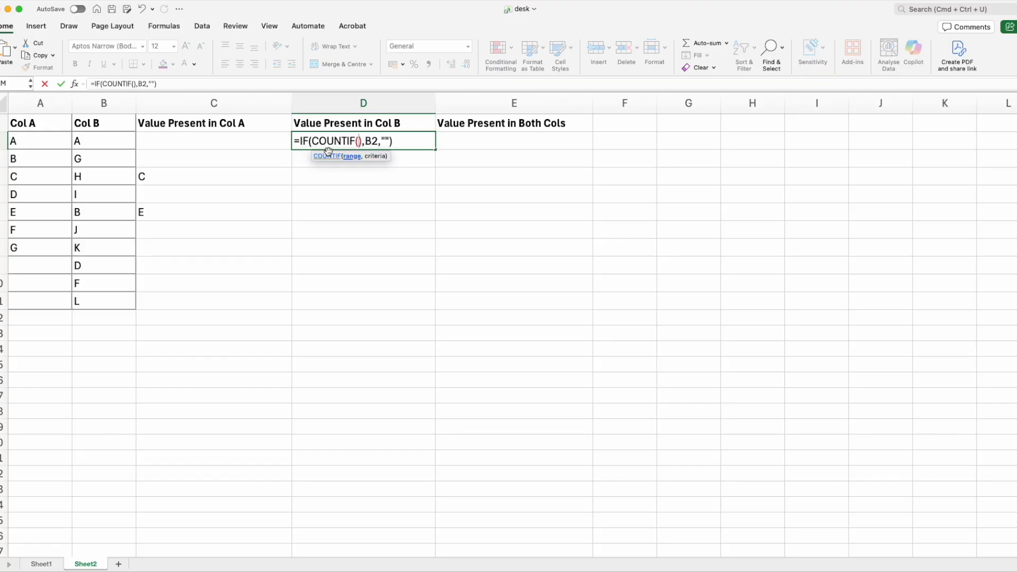
Fill COUNTIF's arguments with A:A and B2 and enter the D2 formula
text(A:A)
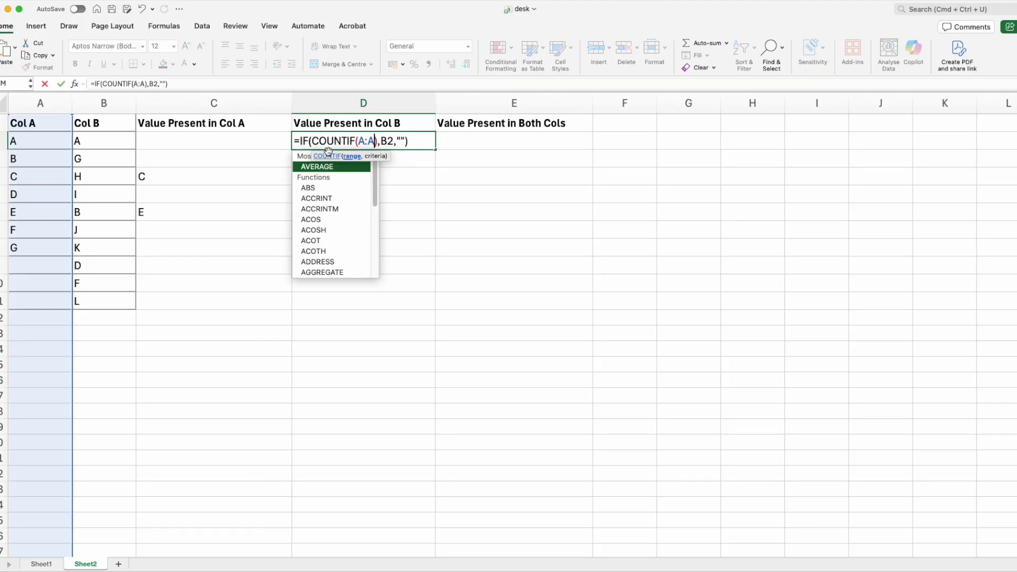
text(,)
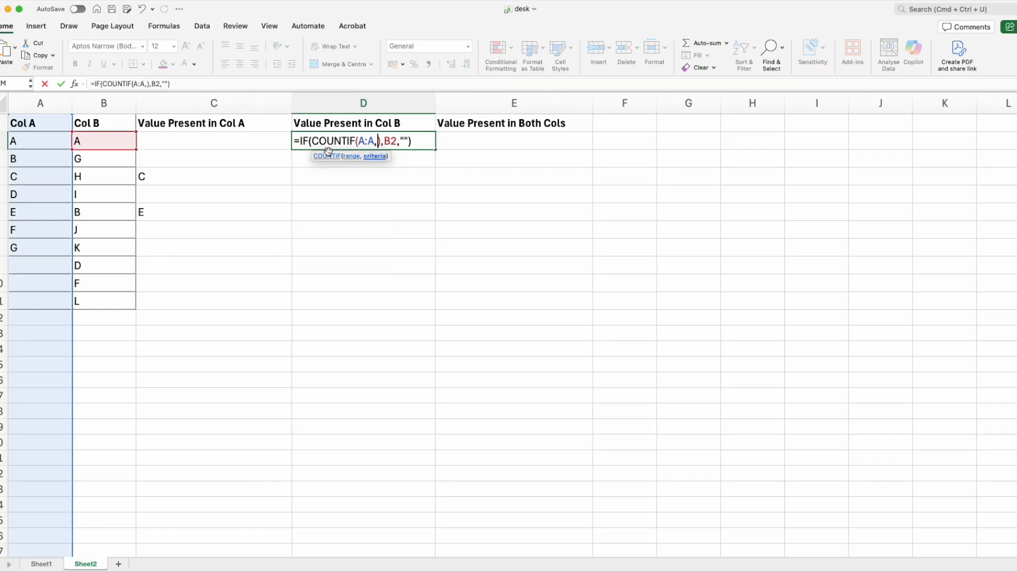
text(B)
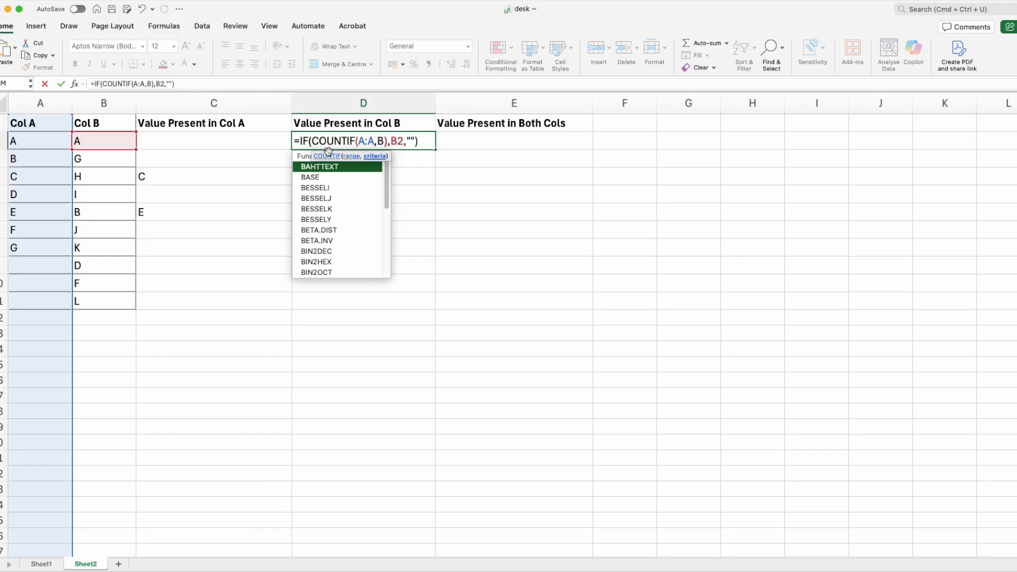
text(2)
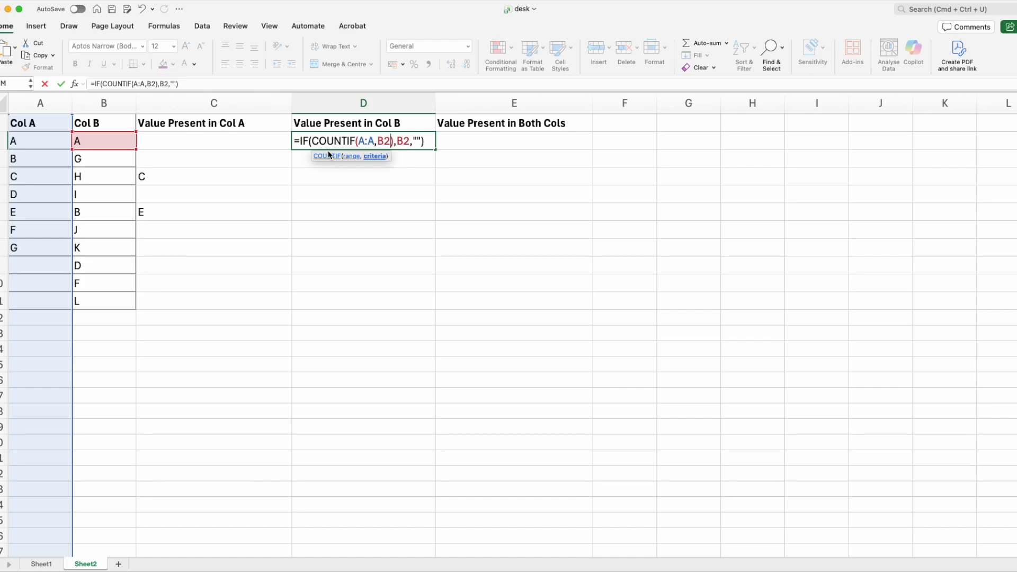
key(Return)
key(Up)
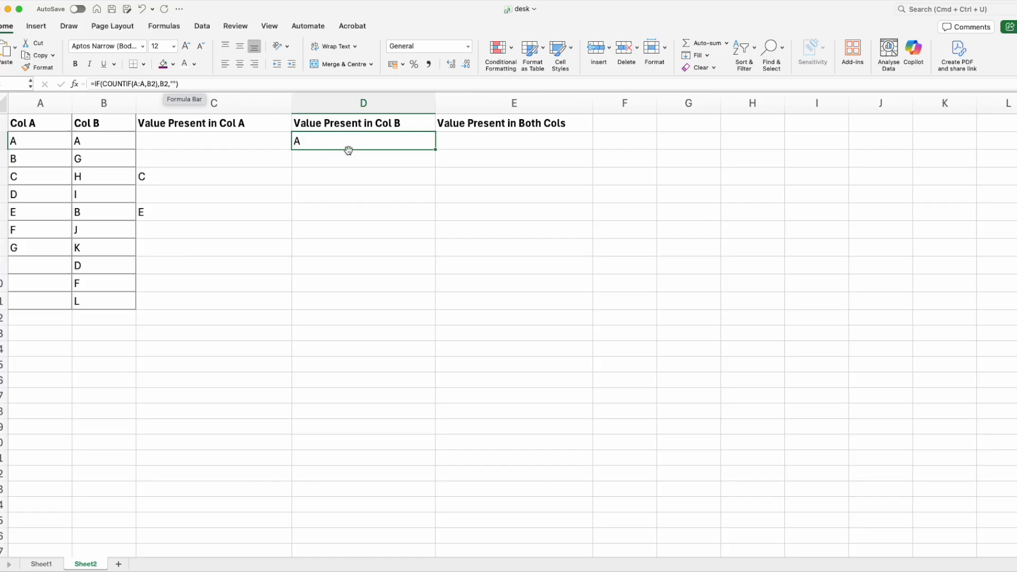
Add =0 after the COUNTIF call, making D2 =IF(COUNTIF(A:A,B2)=0,B2,"")
click(314, 85)
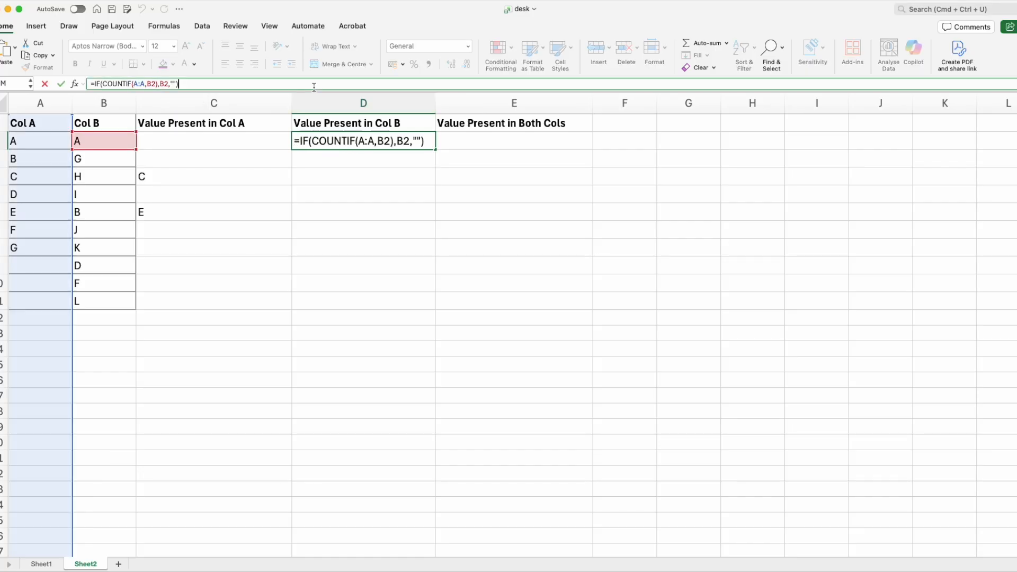
click(389, 141)
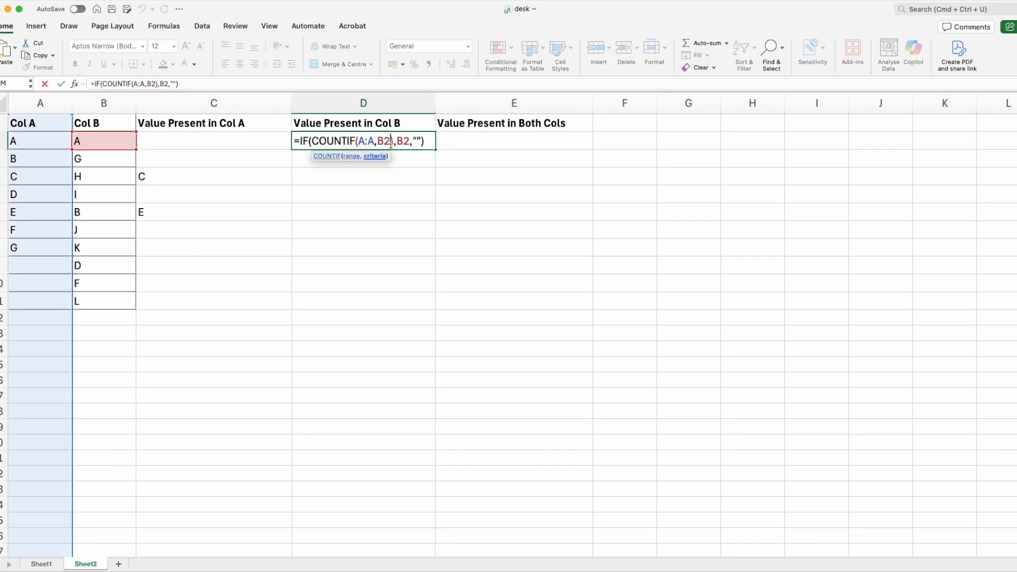
text(=0)
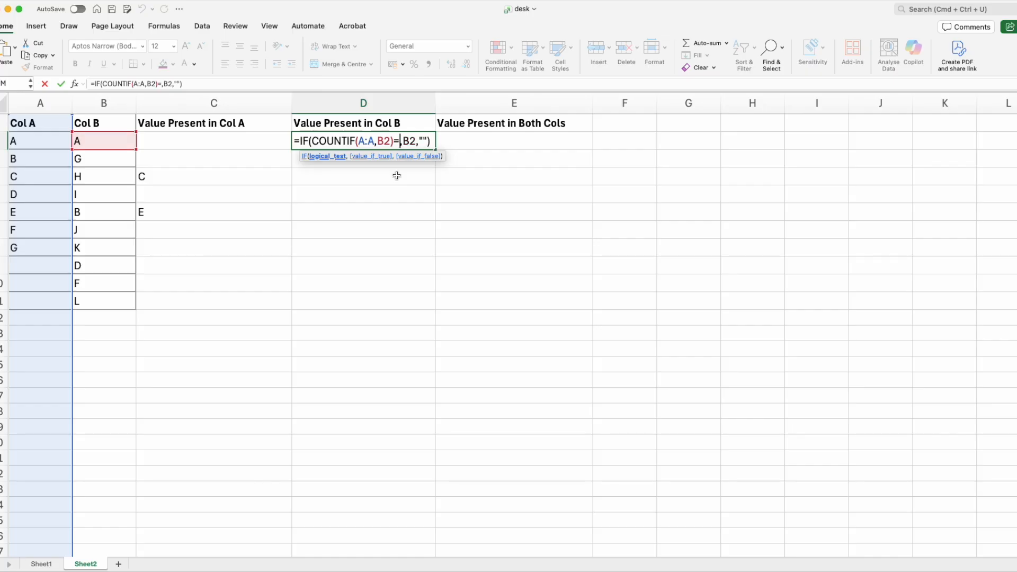
key(ctrl+Return)
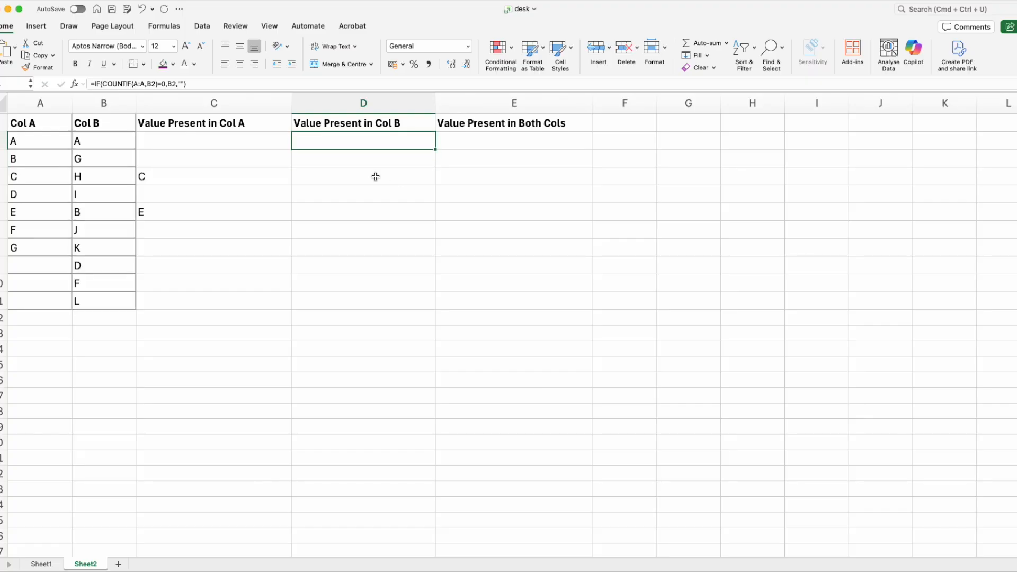
click(192, 82)
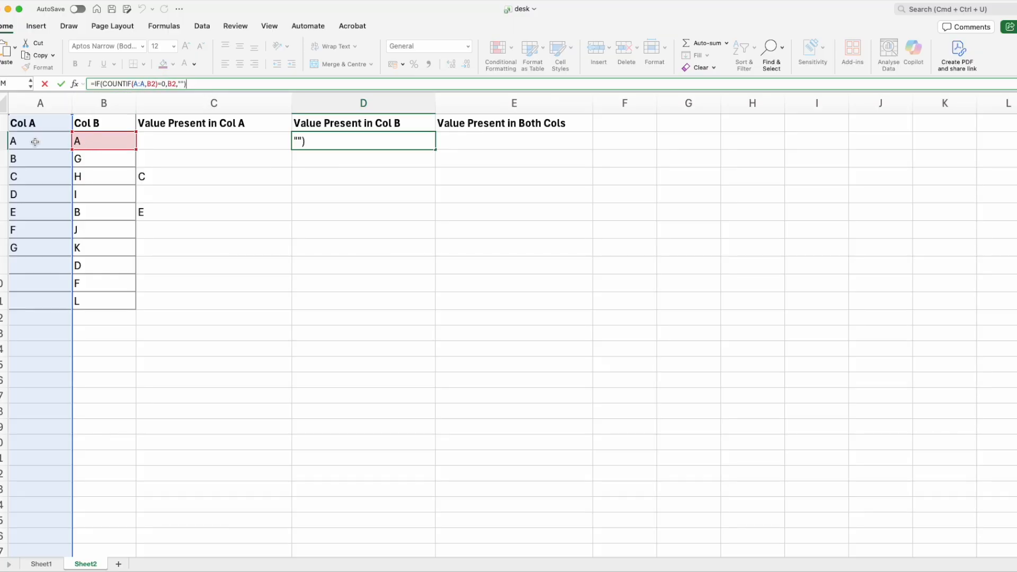
drag(166, 83, 132, 84)
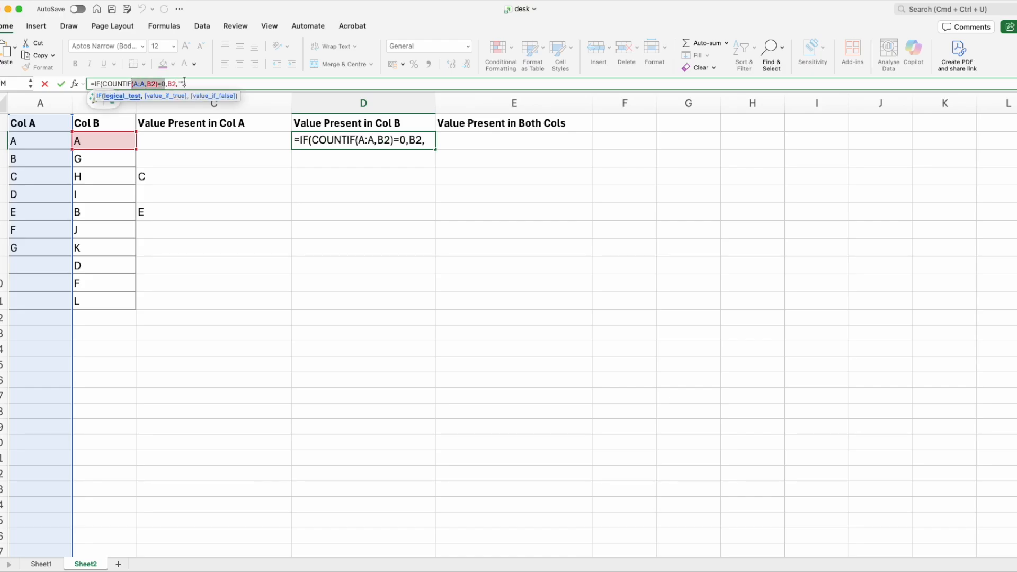
key(Return)
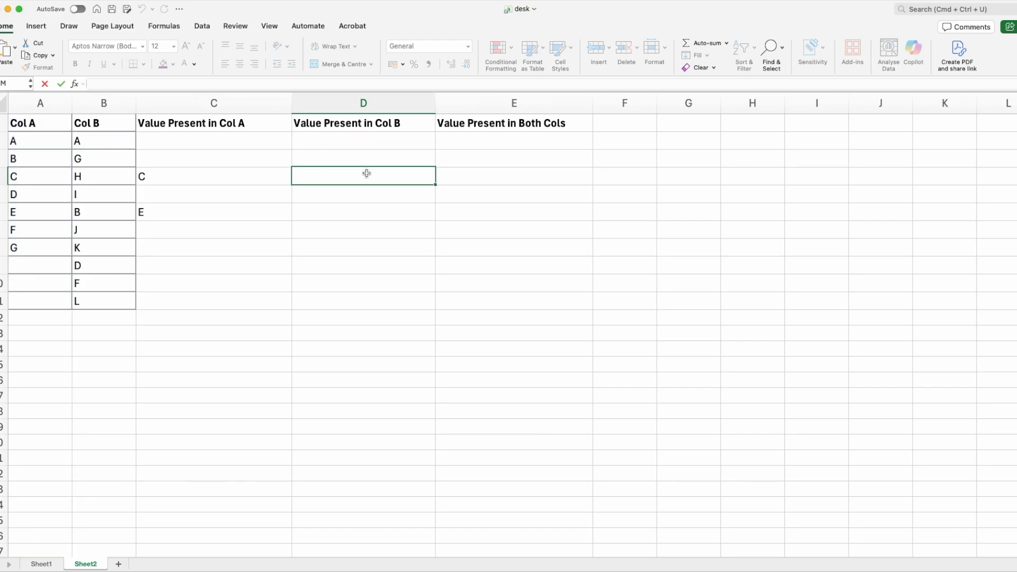
Copy the D2 formula down column D through row 11
click(348, 136)
drag(436, 150, 437, 307)
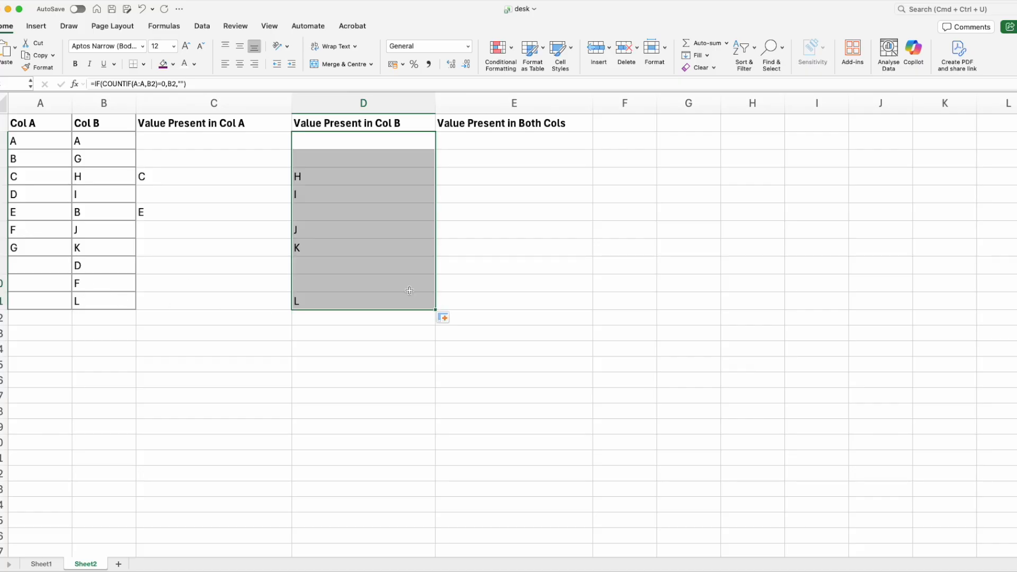
click(352, 387)
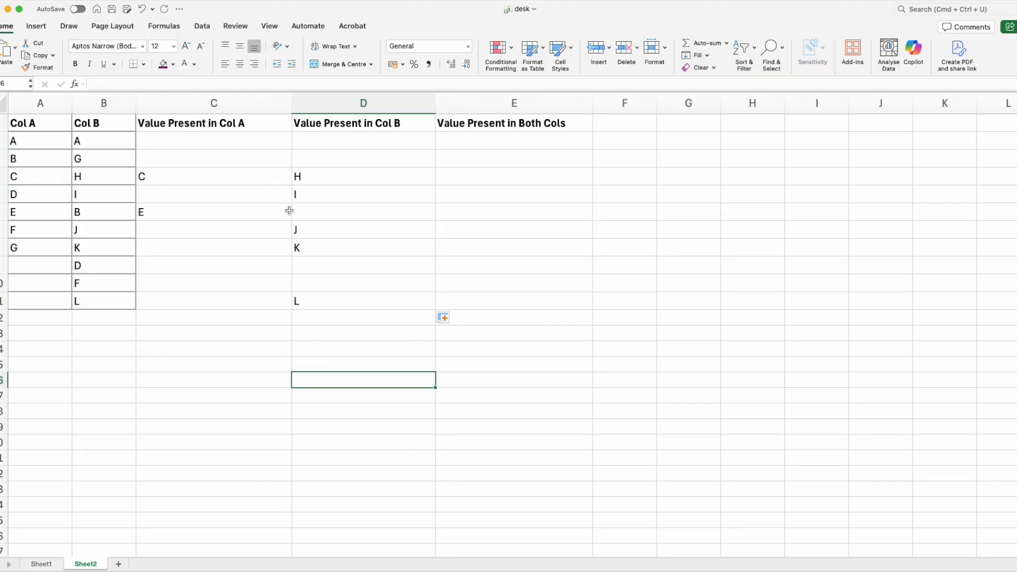
Inspect the formulas in columns C and D and the notes for the both-columns formula
click(177, 184)
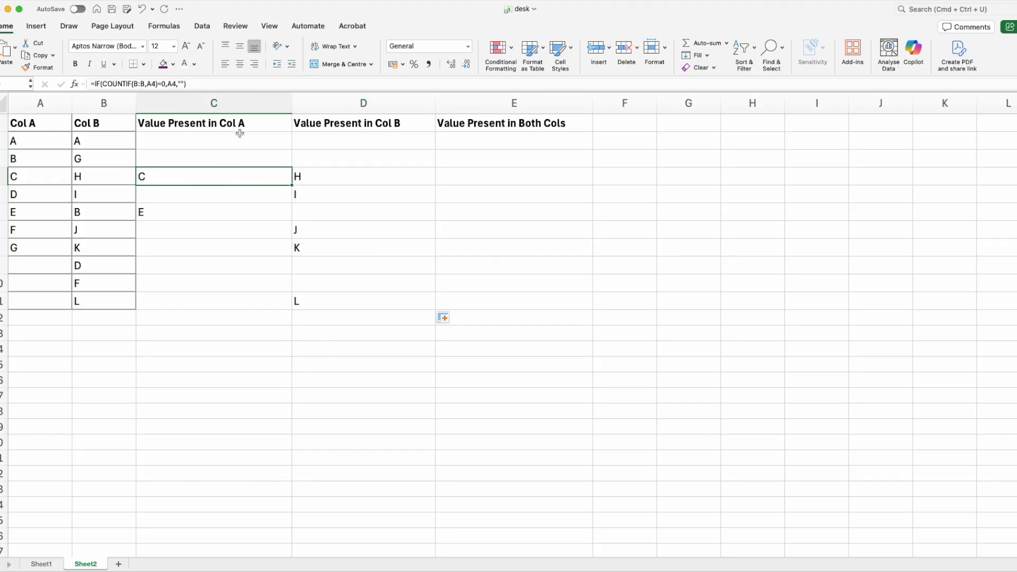
click(322, 179)
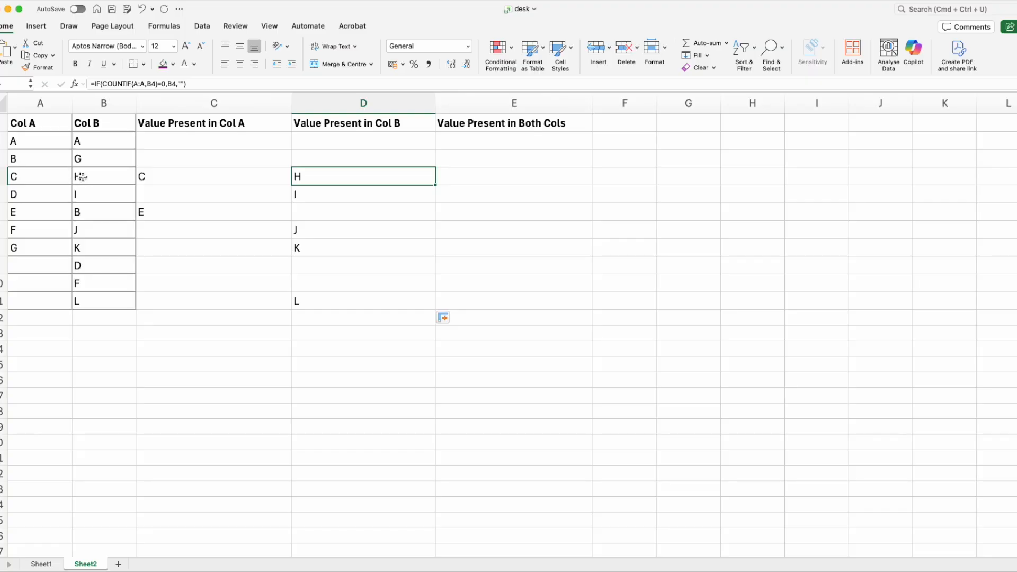
click(314, 195)
click(307, 232)
click(306, 243)
click(320, 293)
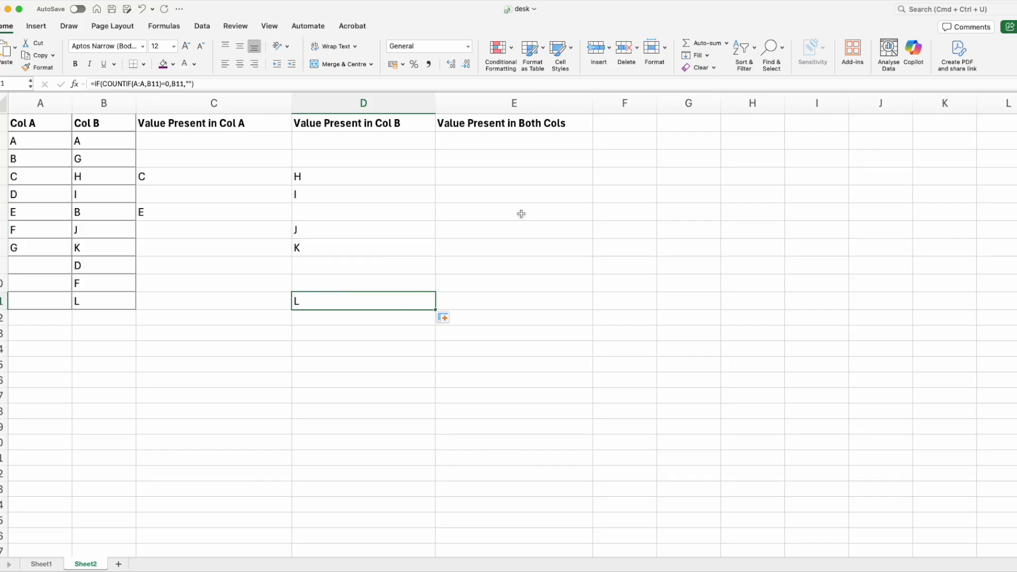
key(super+Tab)
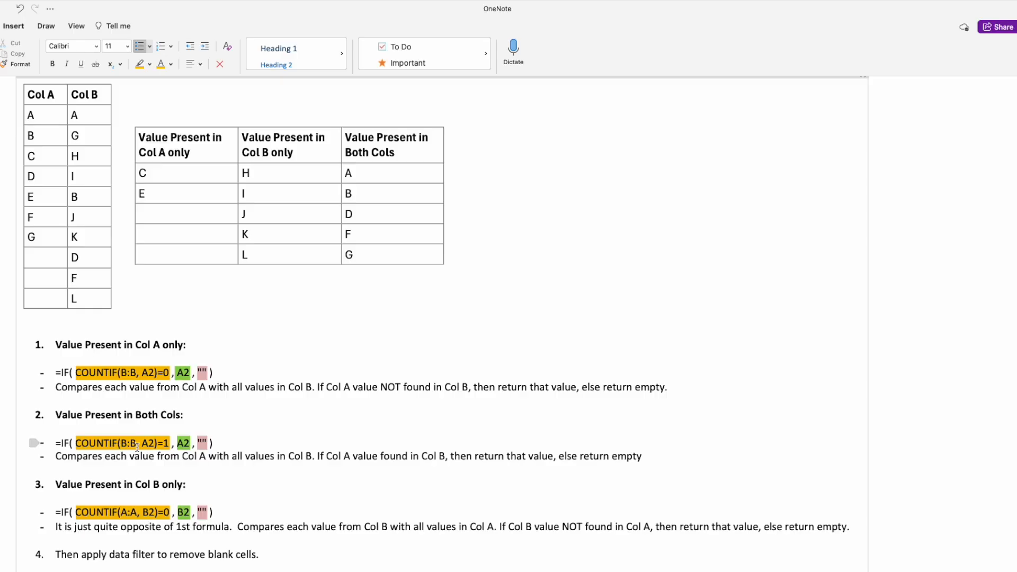
drag(136, 445, 122, 447)
click(163, 443)
key(super+Tab)
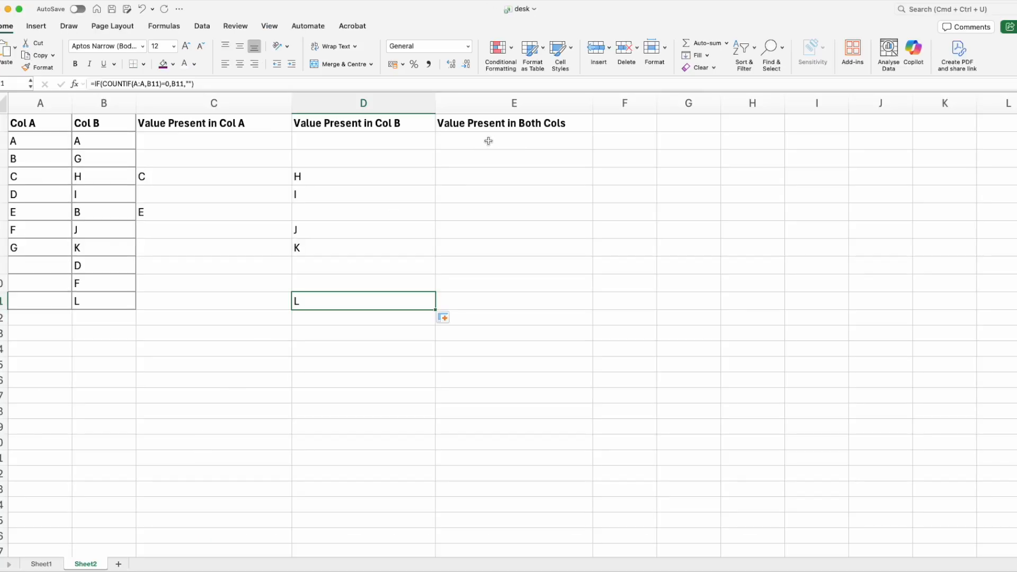
Begin the E2 formula with IF and COUNTIF, setting COUNTIF's range to B:B
click(488, 141)
text(=I)
key(Tab)
key(Return)
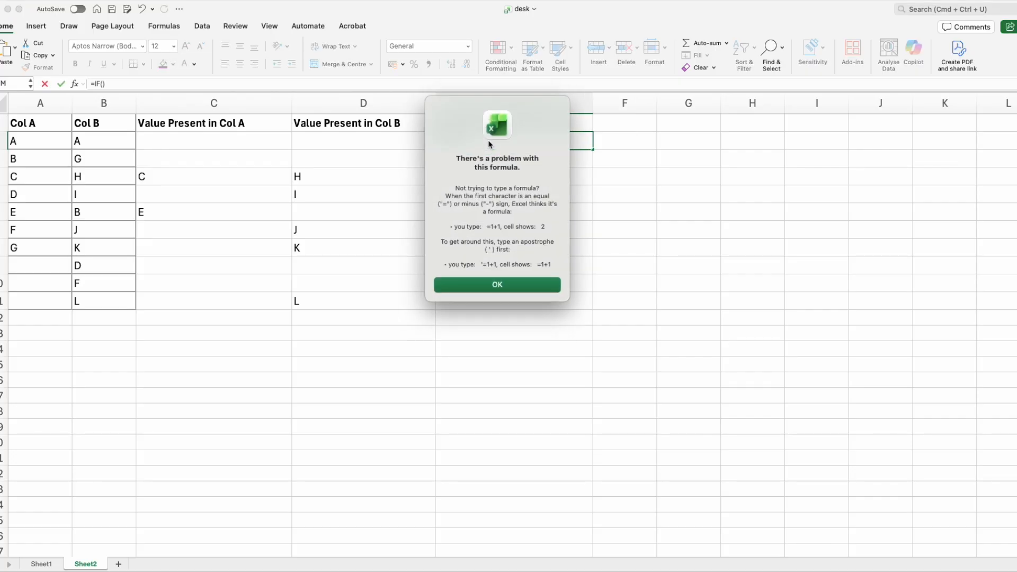
key(Return)
text(COUN)
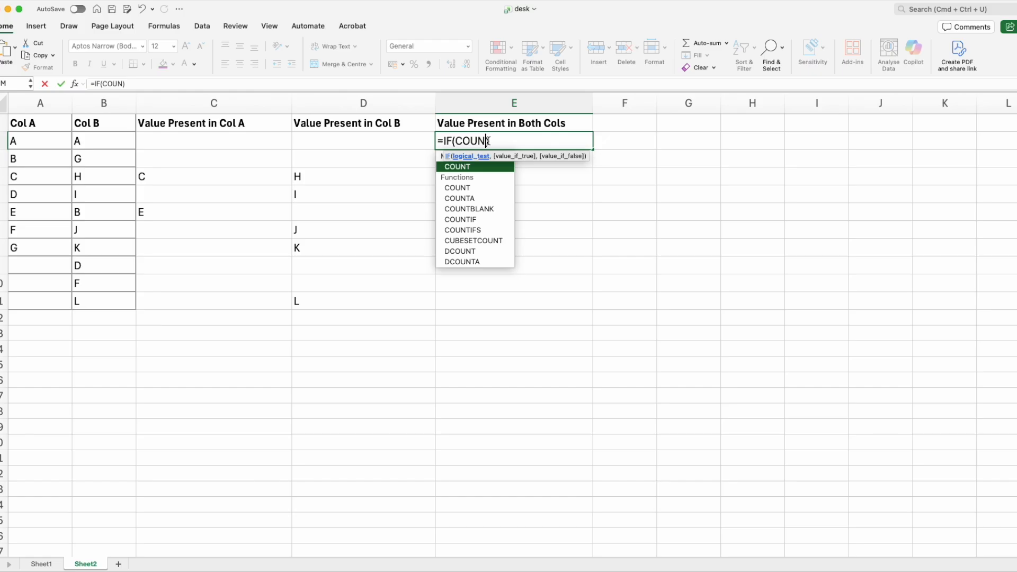
text(TIF()
key(Left)
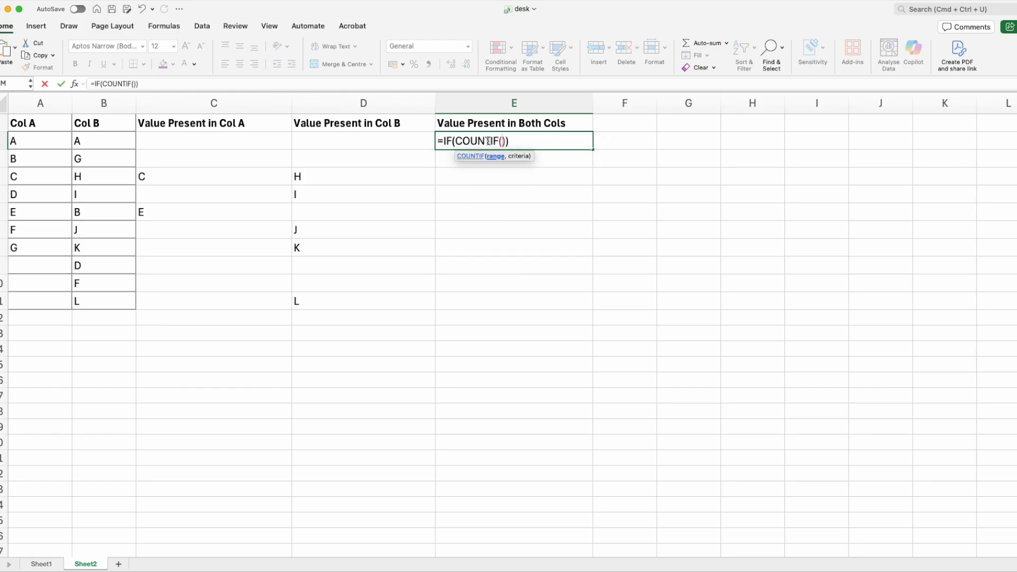
text(B)
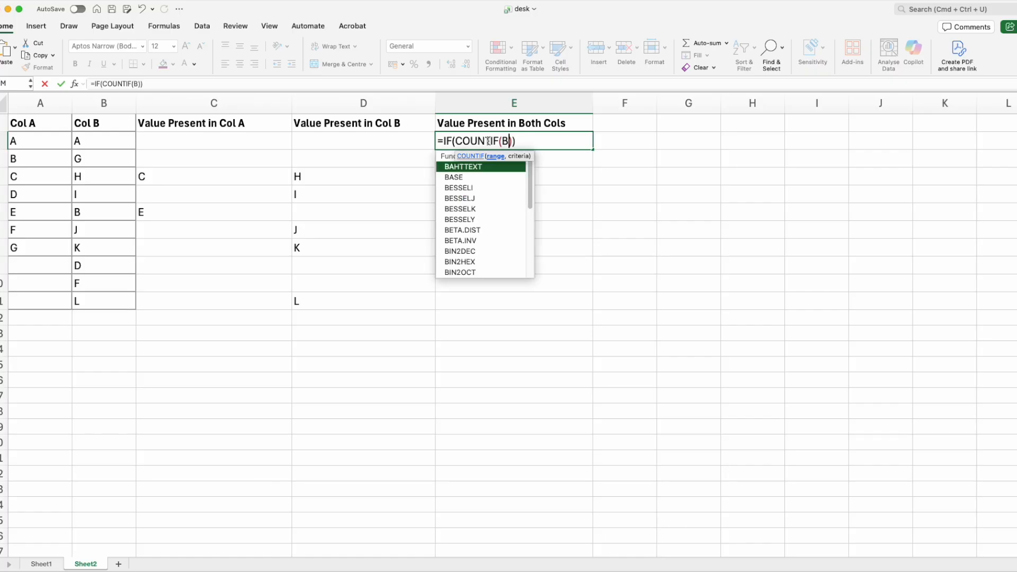
text(:)
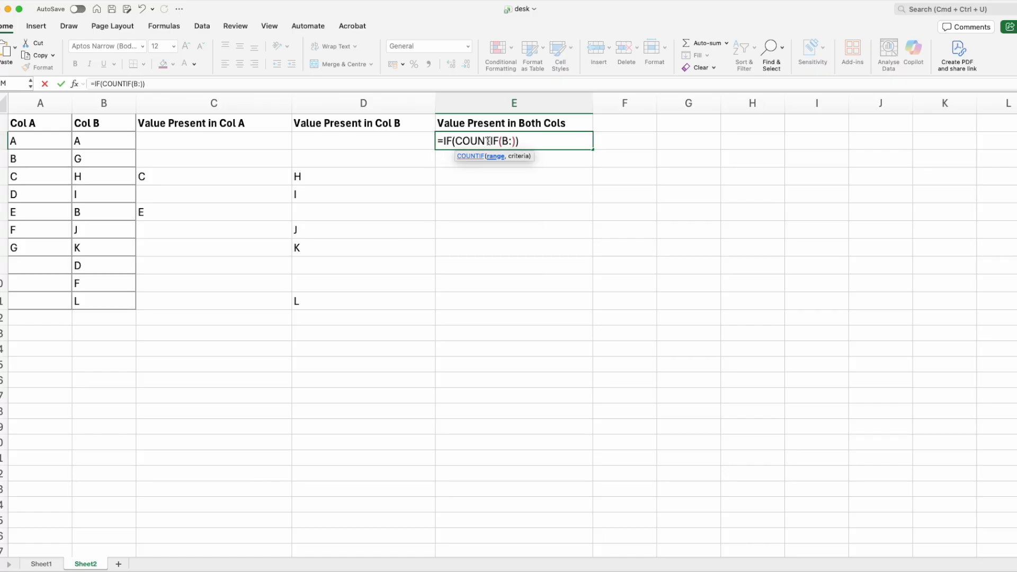
text(b)
key(BackSpace)
text(B)
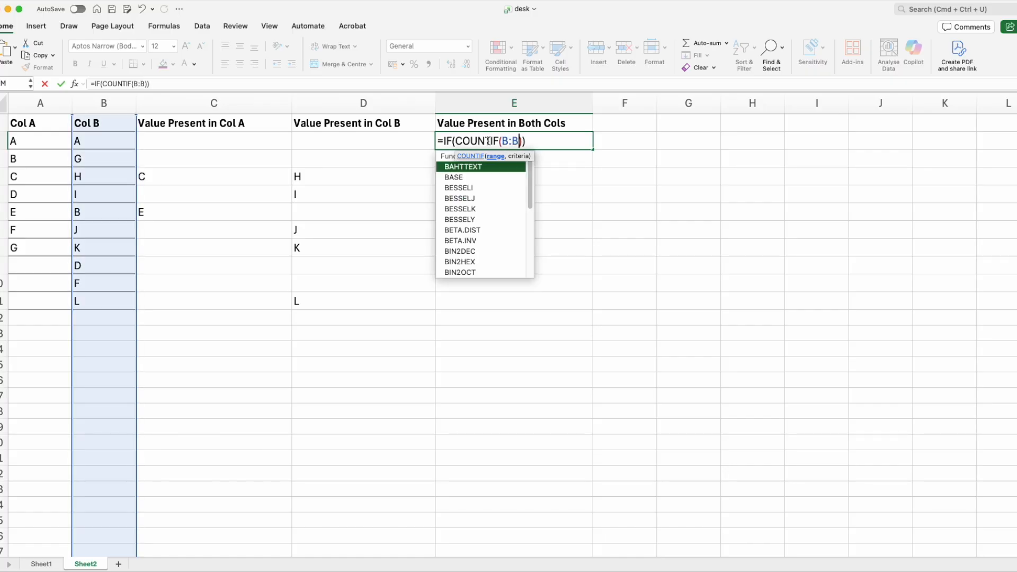
text(,A)
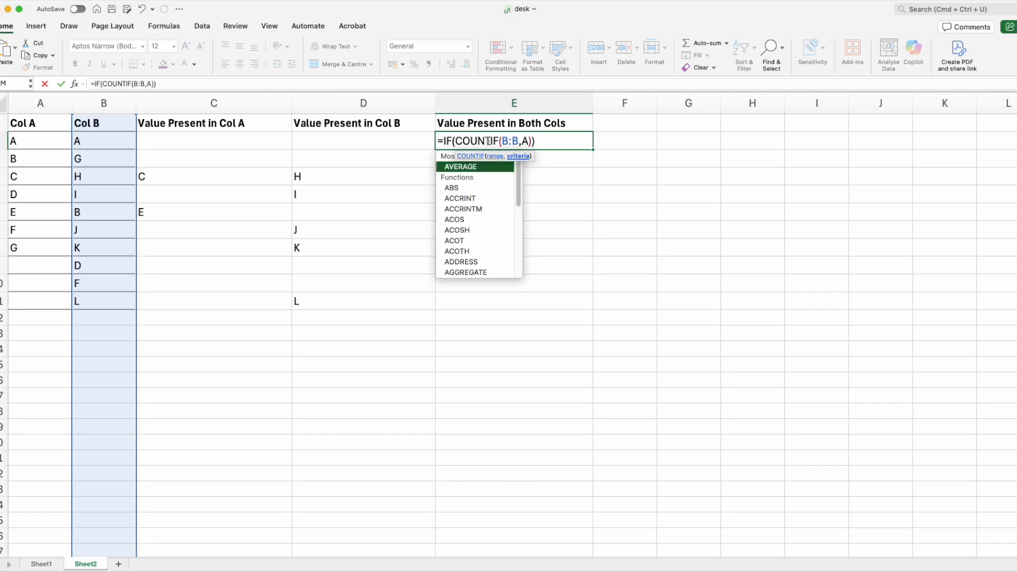
text(2)
Complete and enter E2 as =IF(COUNTIF(B:B,A2)=0,A2,"") with A2 as criterion and result
key(Right)
text(=0)
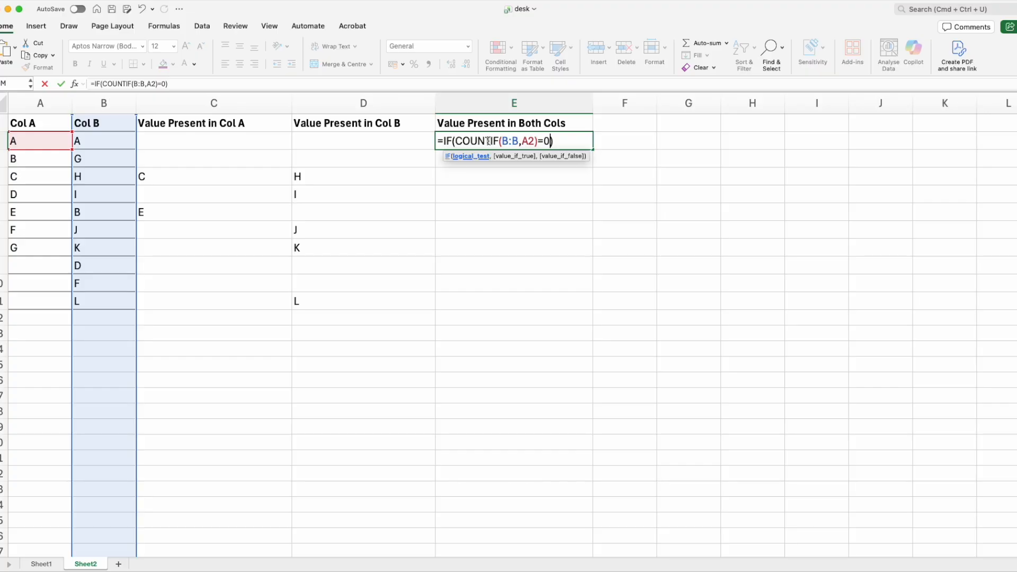
text(,)
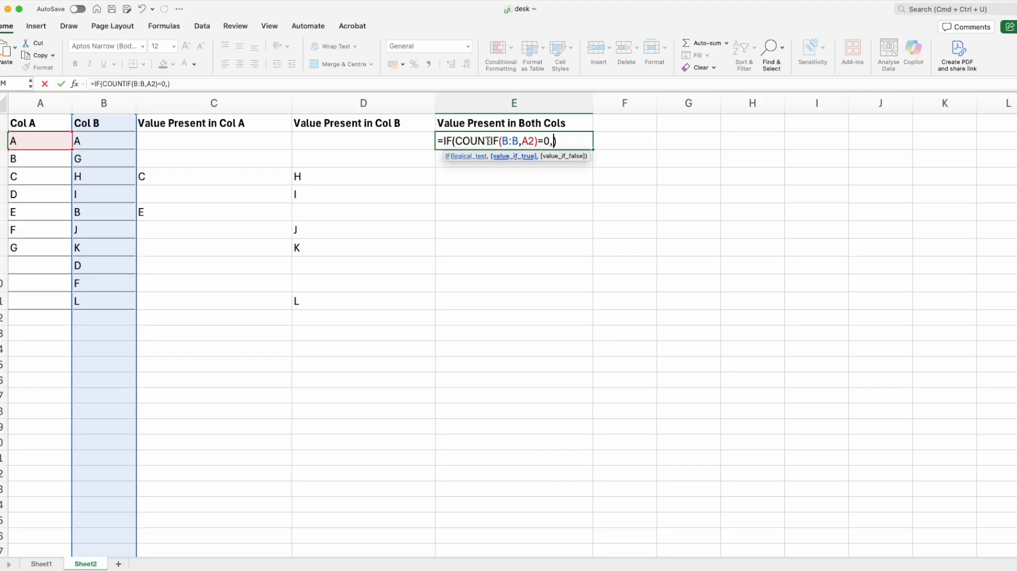
text(A2,)
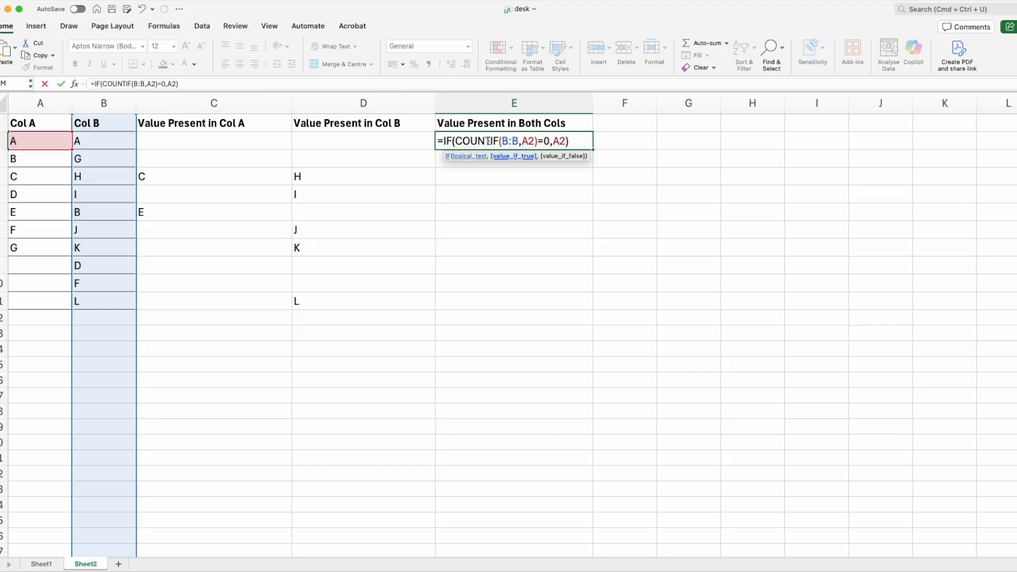
text("")
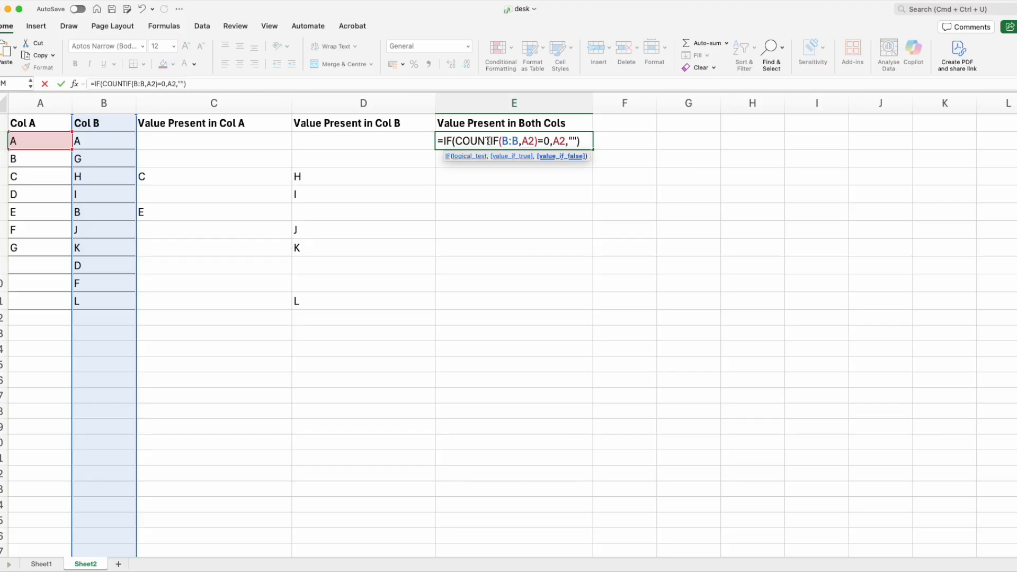
key(Return)
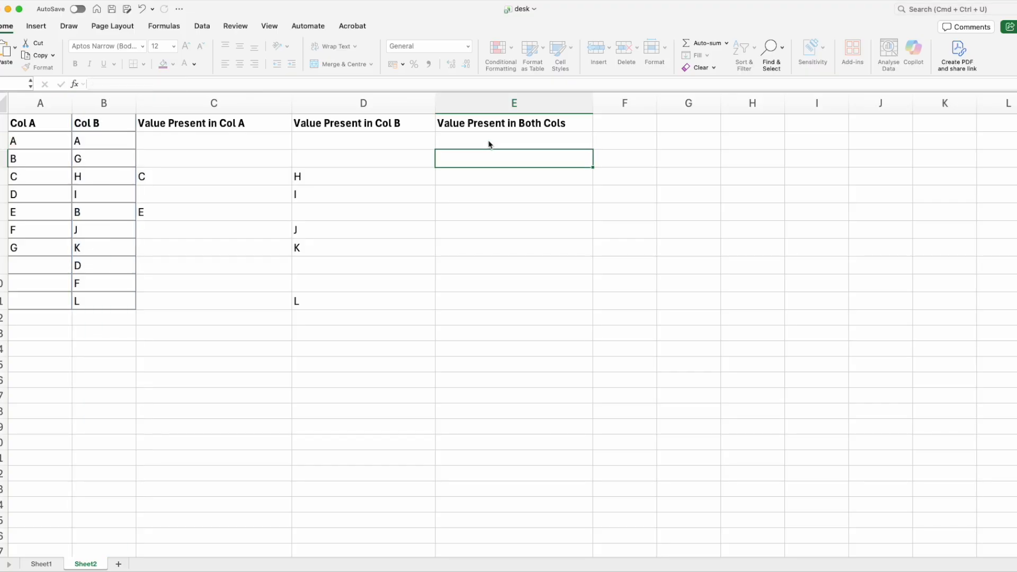
Change the E2 condition to =1, making the formula =IF(COUNTIF(B:B,A2)=1,A2,"")
click(490, 144)
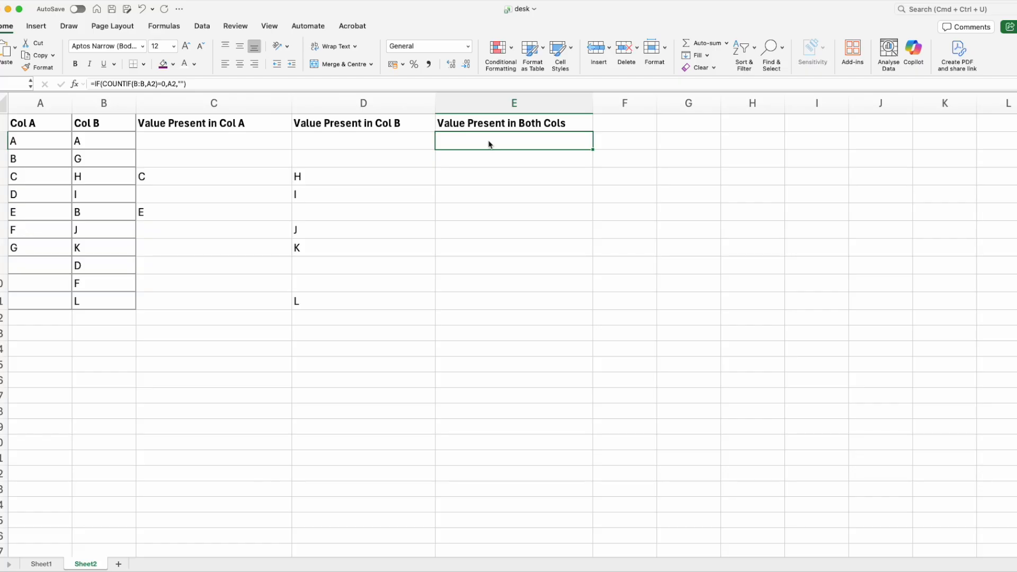
click(158, 83)
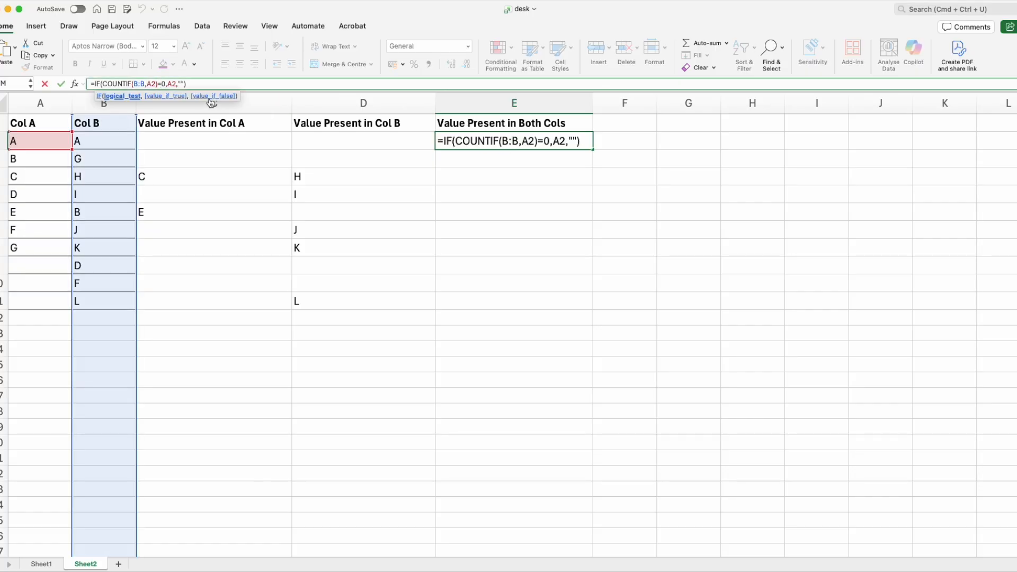
text(1)
key(Return)
key(Up)
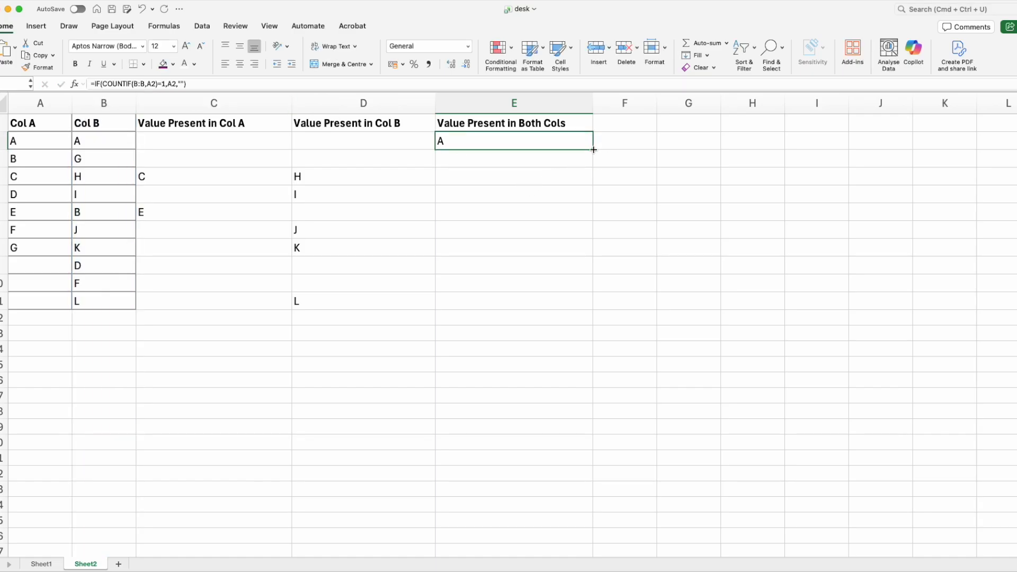
Copy the E2 formula down column E through row 8
drag(593, 150, 598, 247)
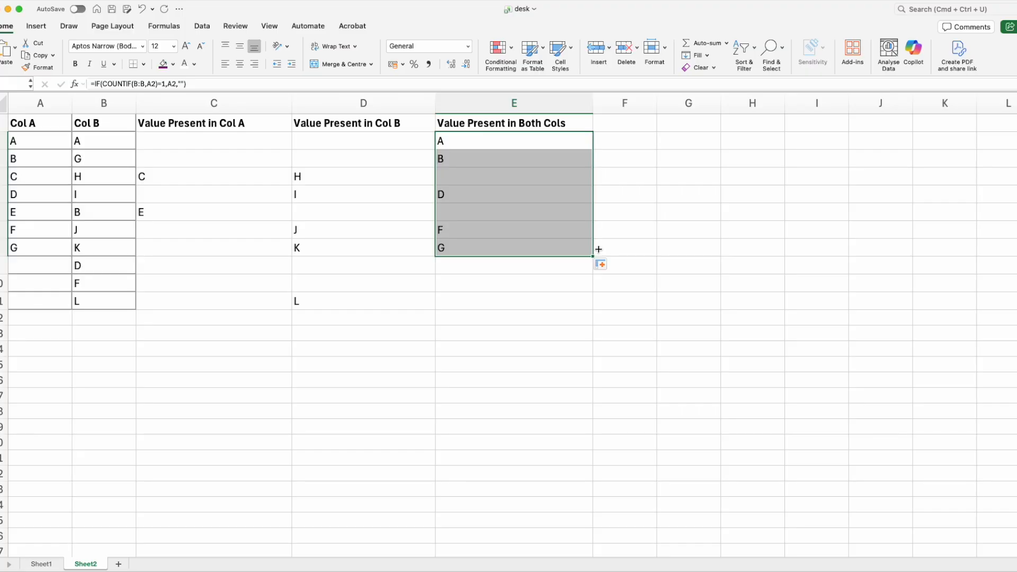
click(514, 317)
Check the column E results cell by cell against the values listed in column A
click(469, 147)
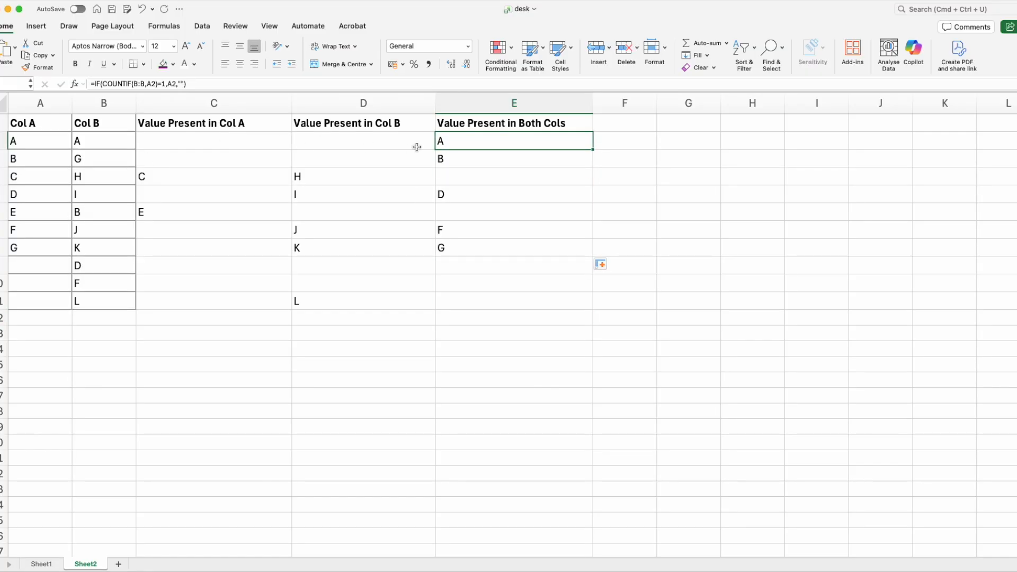
click(464, 159)
click(463, 195)
click(457, 230)
click(461, 249)
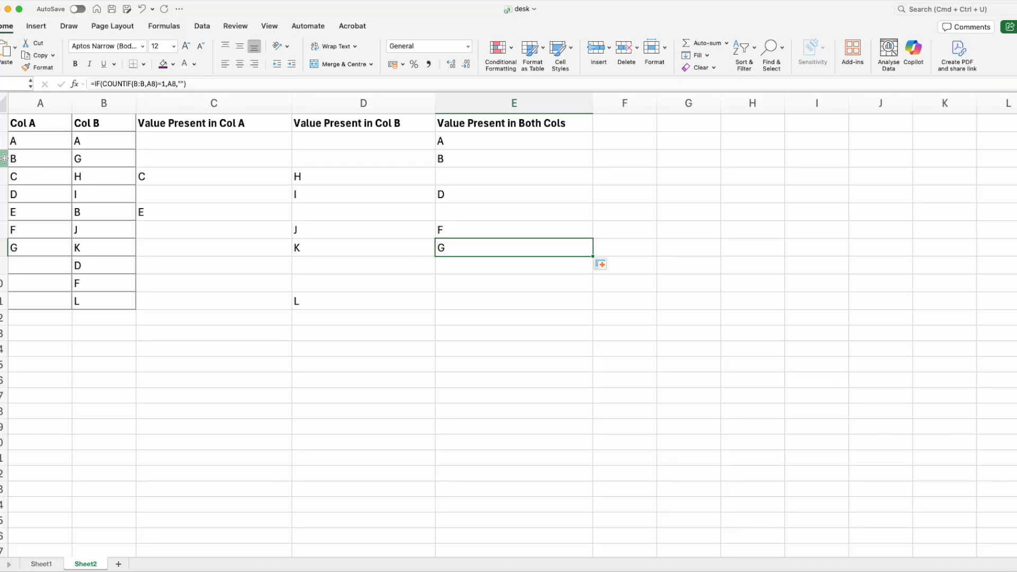
click(48, 177)
click(92, 210)
click(19, 193)
click(96, 258)
click(19, 233)
click(24, 250)
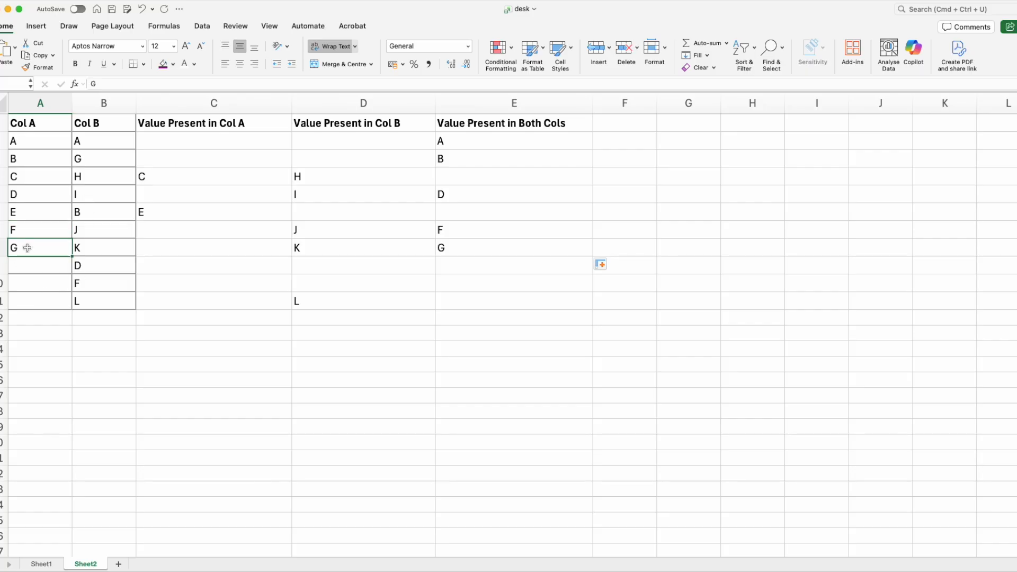